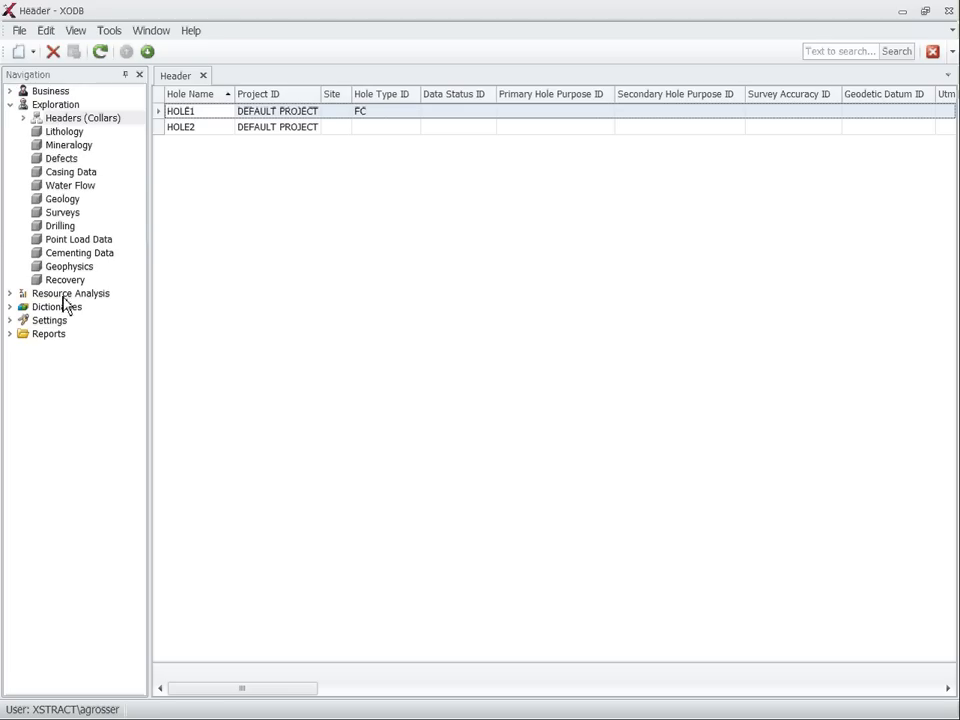
Step: Open the Model Editor and delete the Business group from the NavigationItems node
click(110, 31)
click(135, 51)
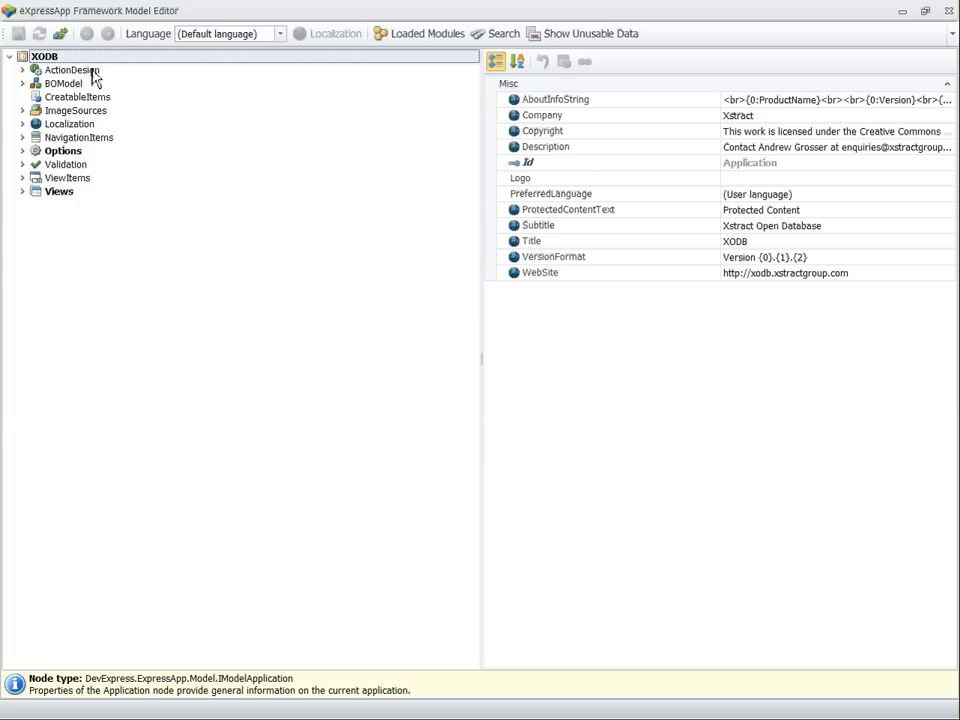
click(22, 137)
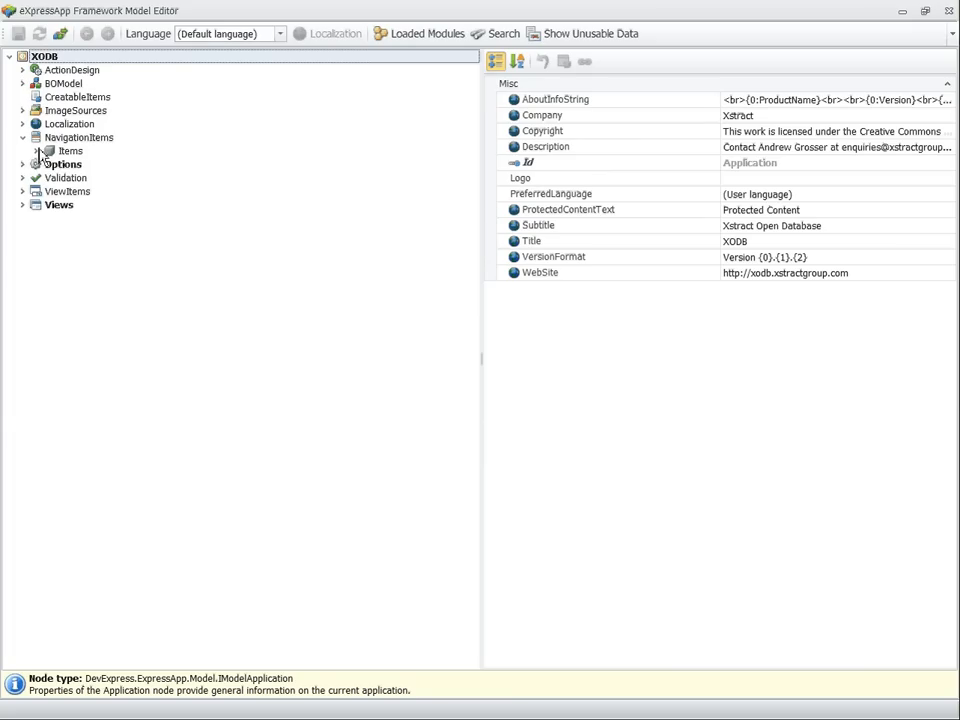
click(36, 150)
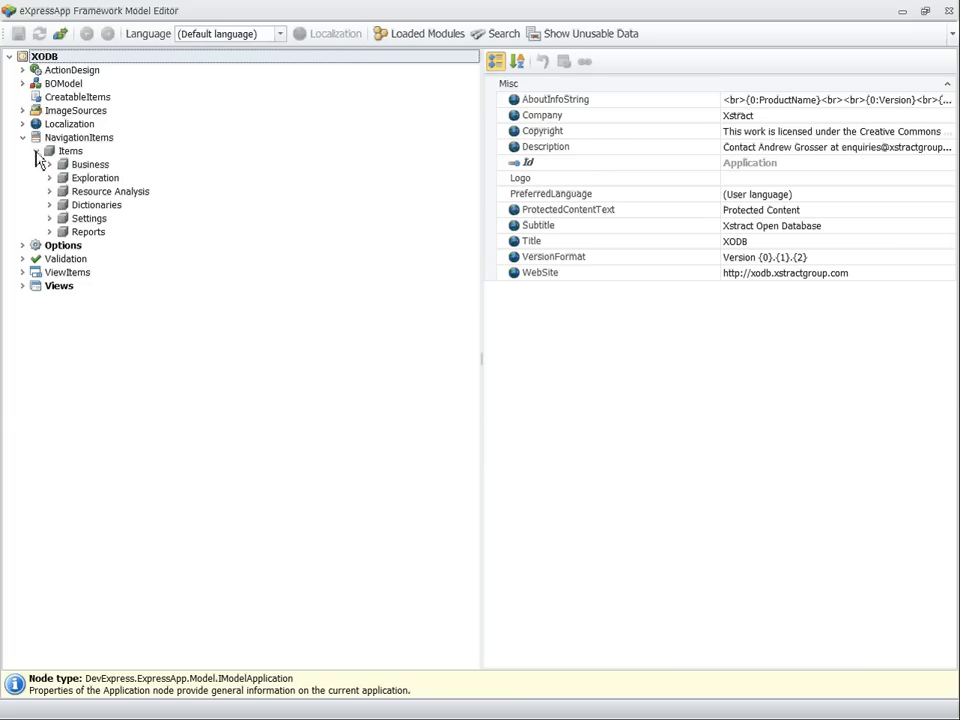
right_click(83, 167)
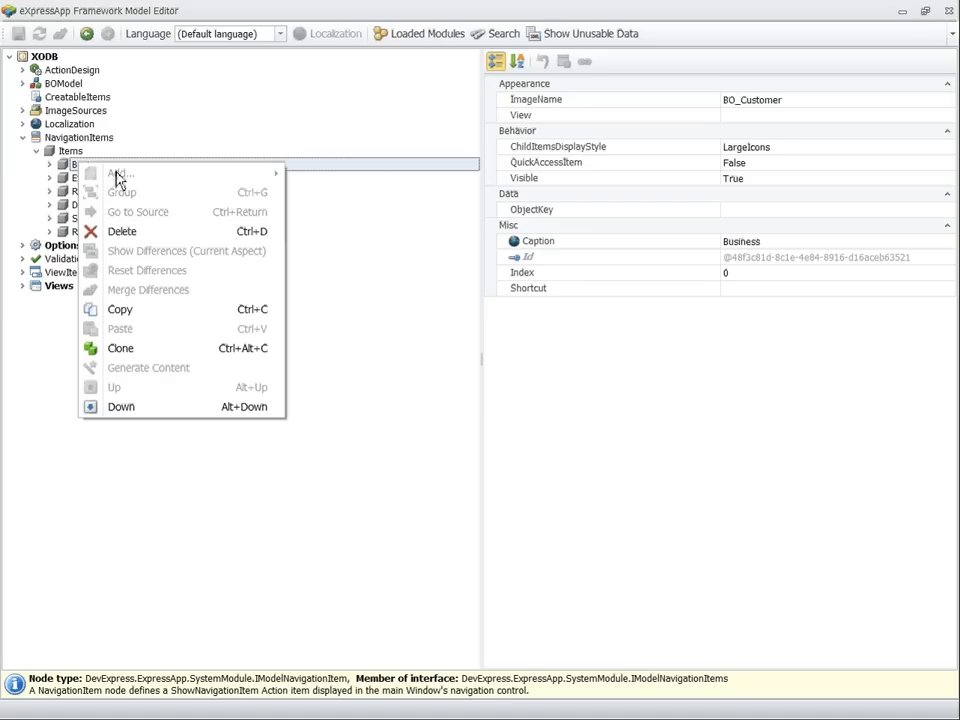
click(140, 236)
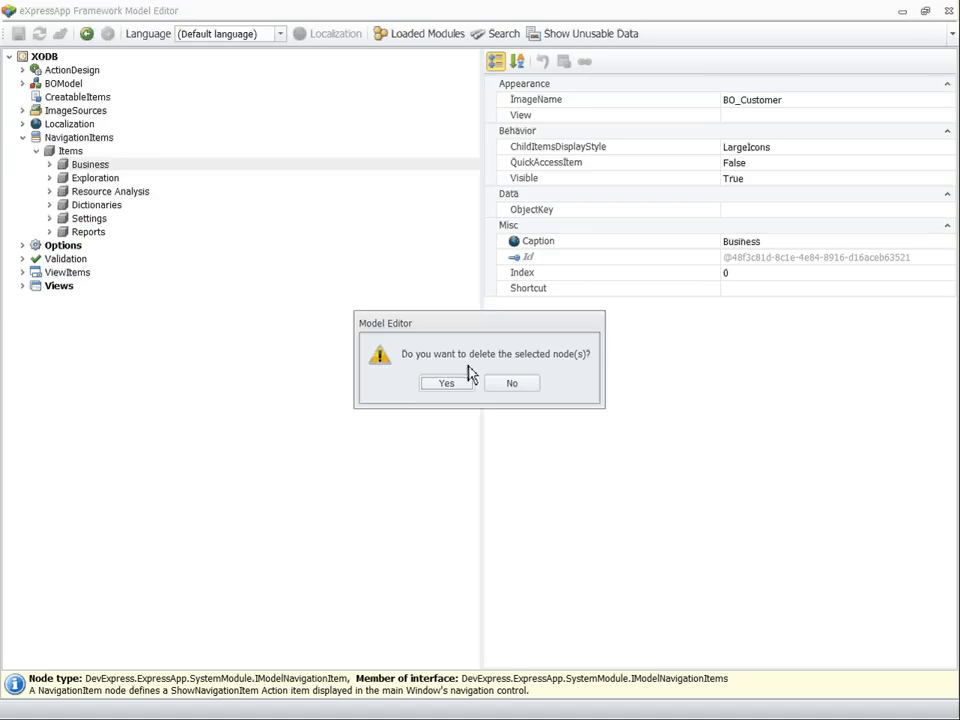
click(447, 385)
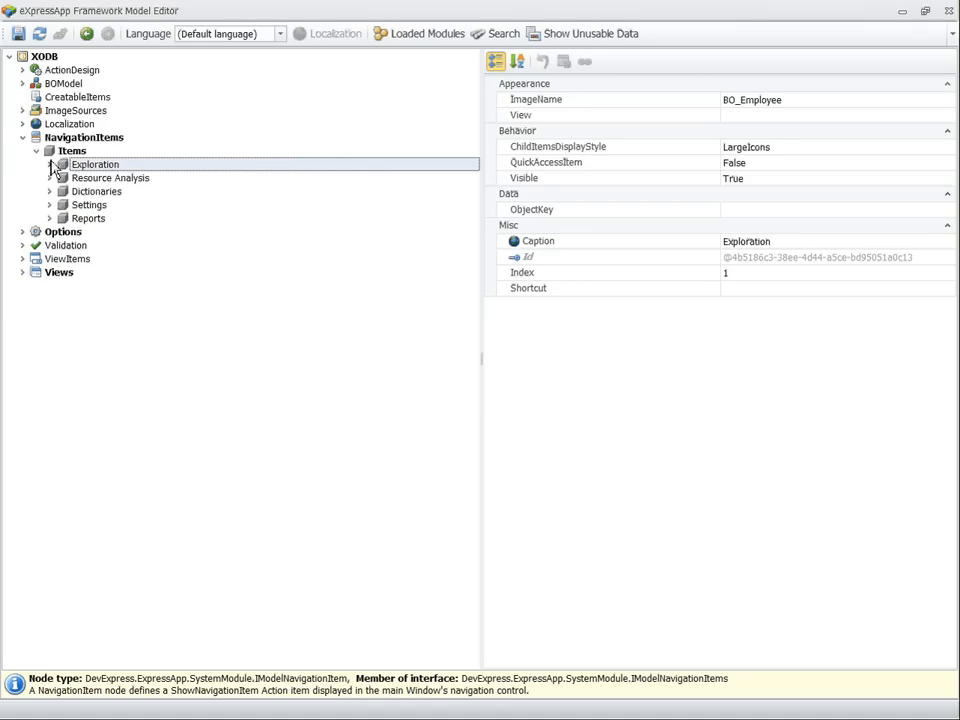
Step: Move Headers (Collars) and Lithology out of the Exploration group to the top level of the navigation items
click(49, 164)
click(63, 178)
drag(120, 195, 84, 156)
Step: Delete the Exploration group with its remaining child items from the navigation items
right_click(98, 166)
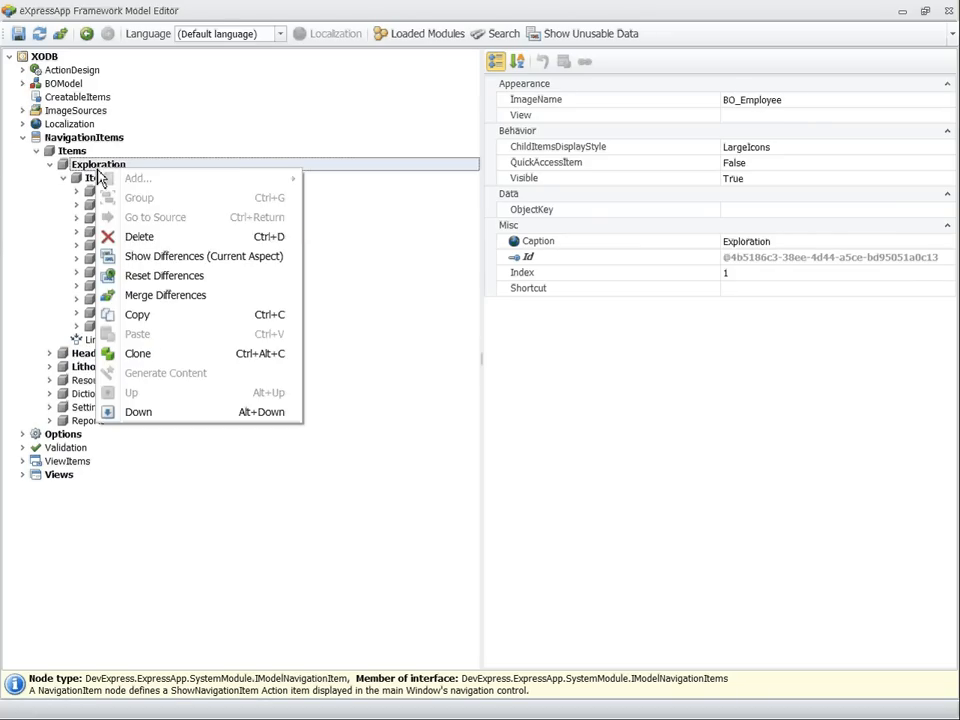
click(146, 238)
click(446, 385)
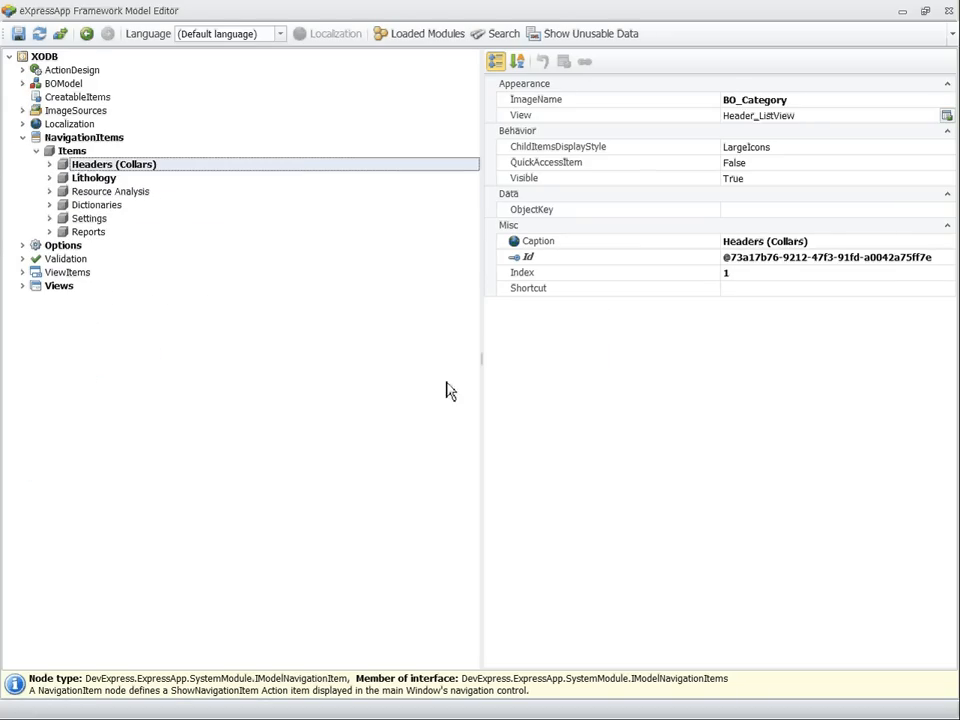
Step: Delete the Resource Analysis and Dictionaries groups from the navigation items
right_click(88, 191)
click(146, 262)
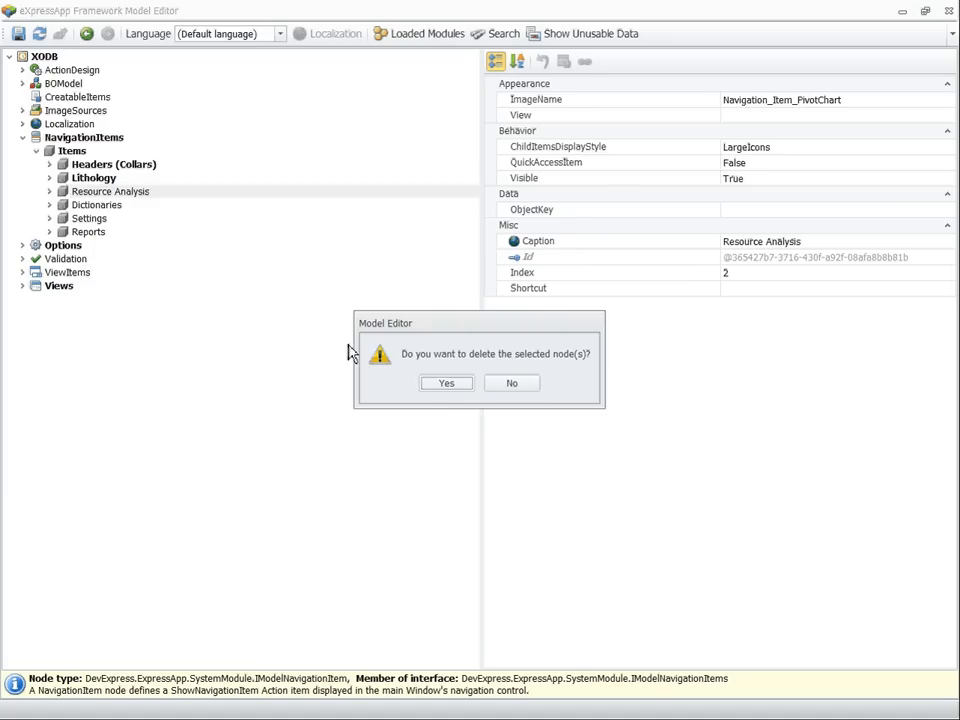
click(444, 383)
right_click(100, 198)
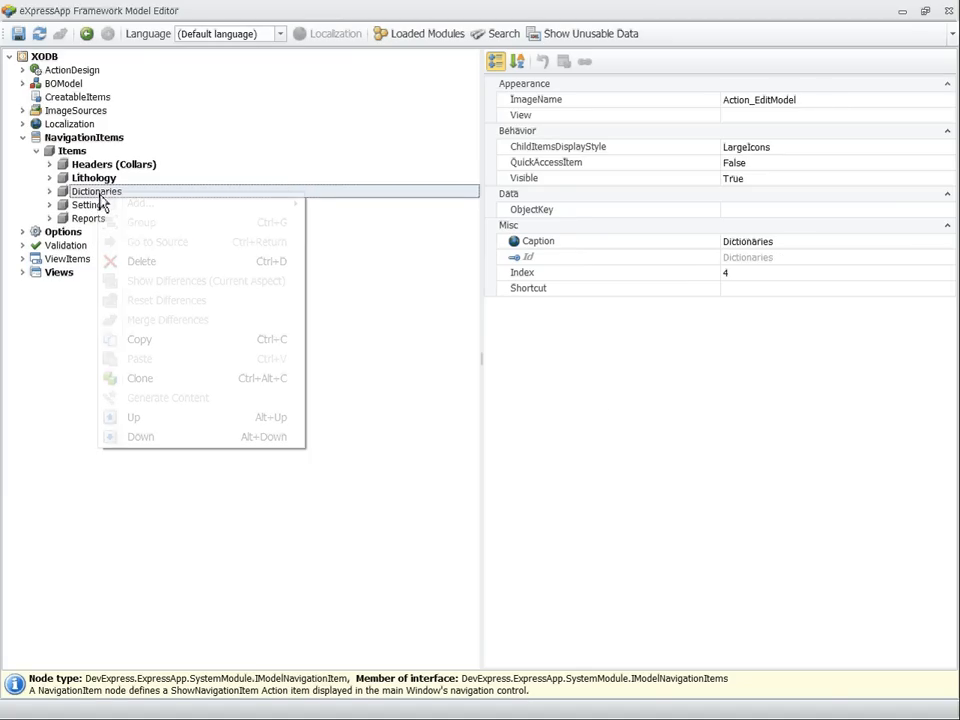
click(150, 262)
click(449, 388)
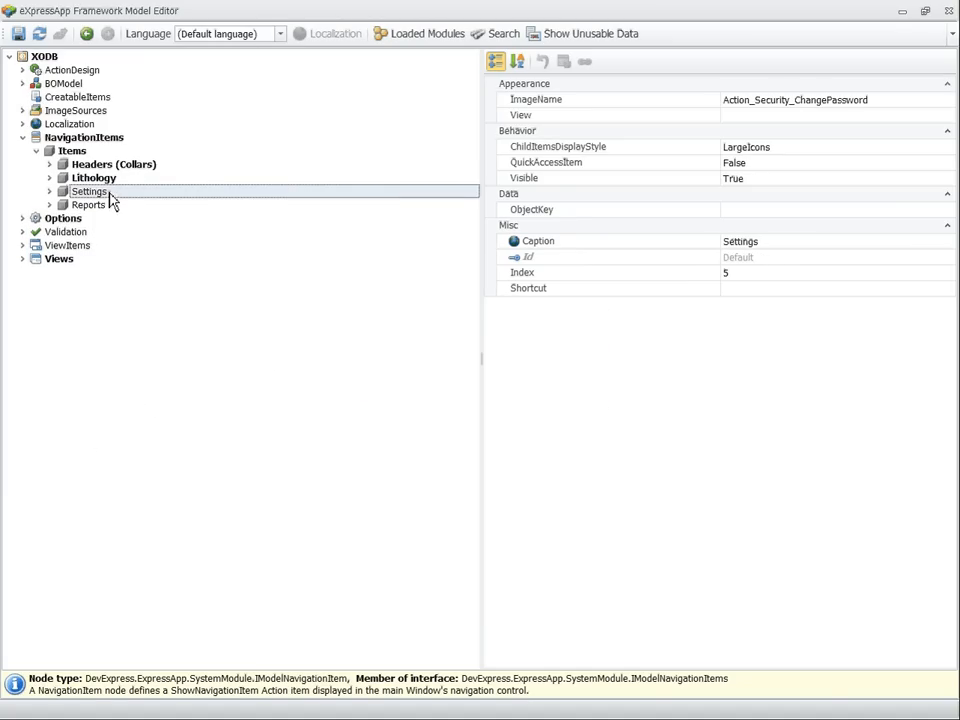
Step: Delete the Settings and Reports groups from the navigation items
right_click(108, 193)
click(146, 262)
click(440, 383)
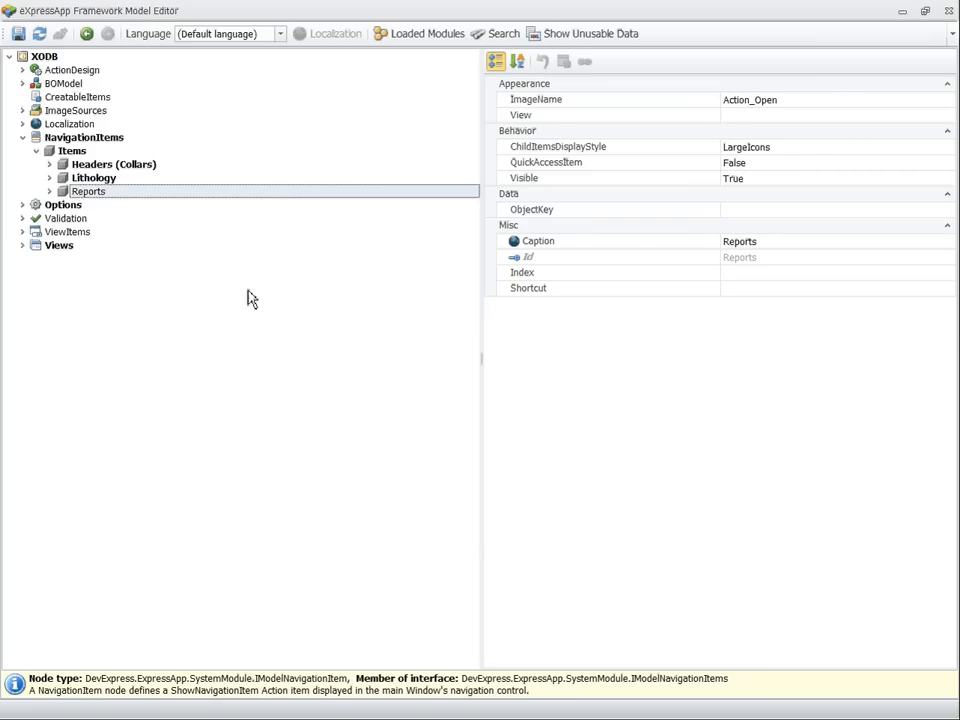
right_click(80, 193)
click(133, 260)
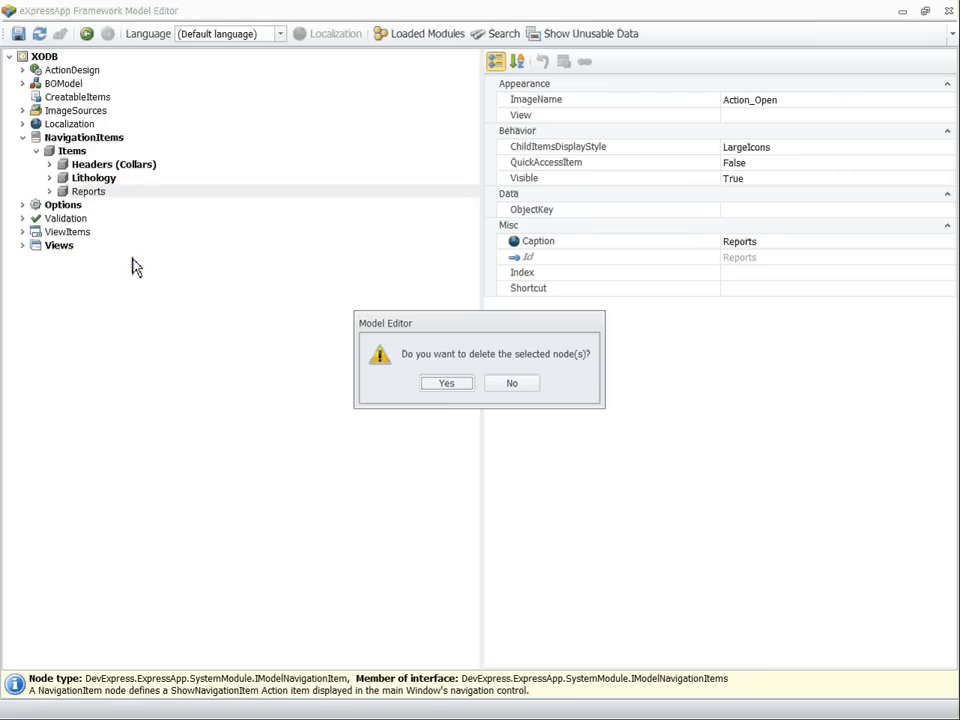
click(442, 382)
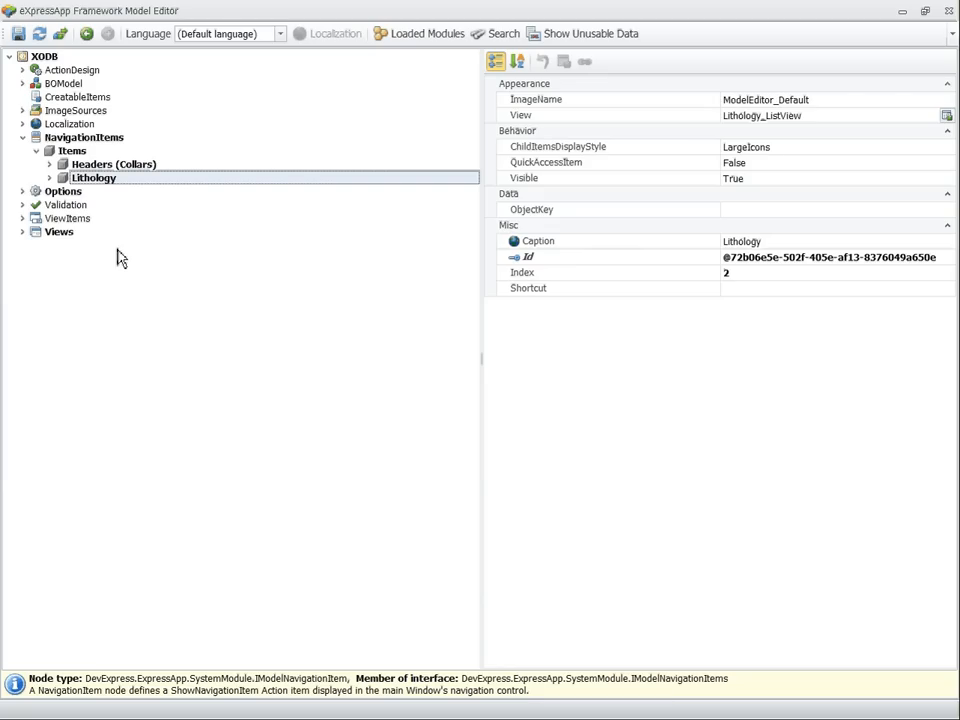
click(24, 206)
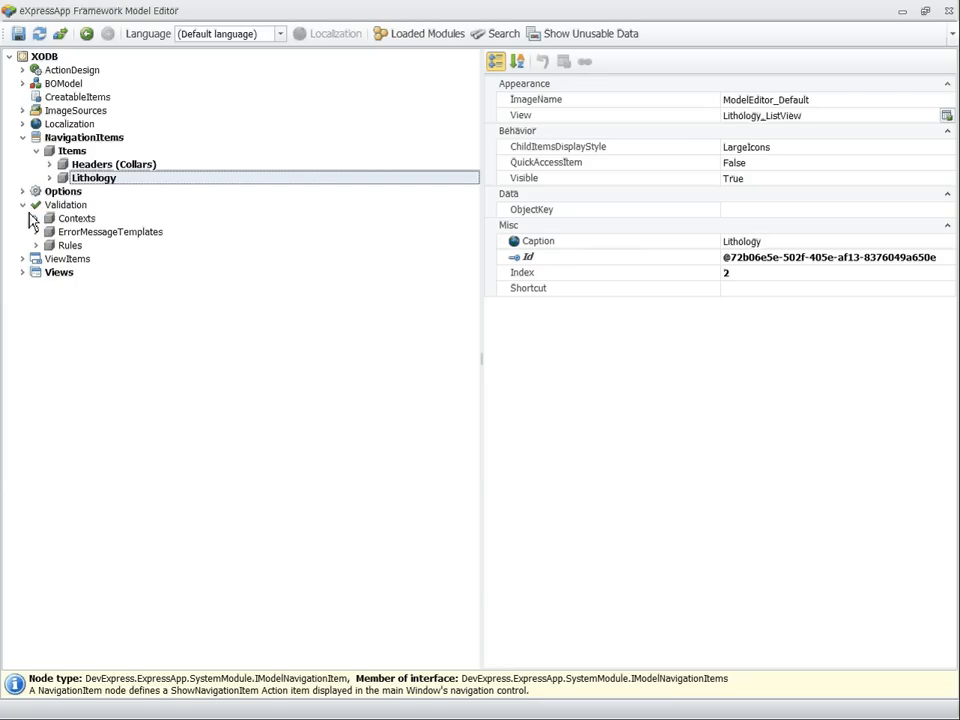
click(25, 207)
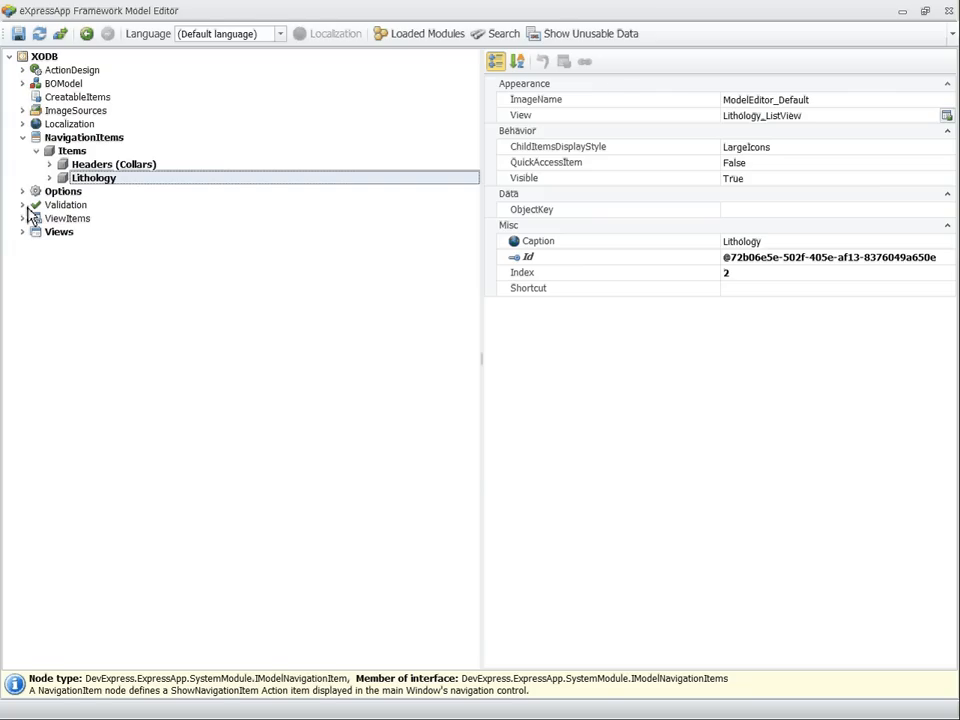
right_click(53, 59)
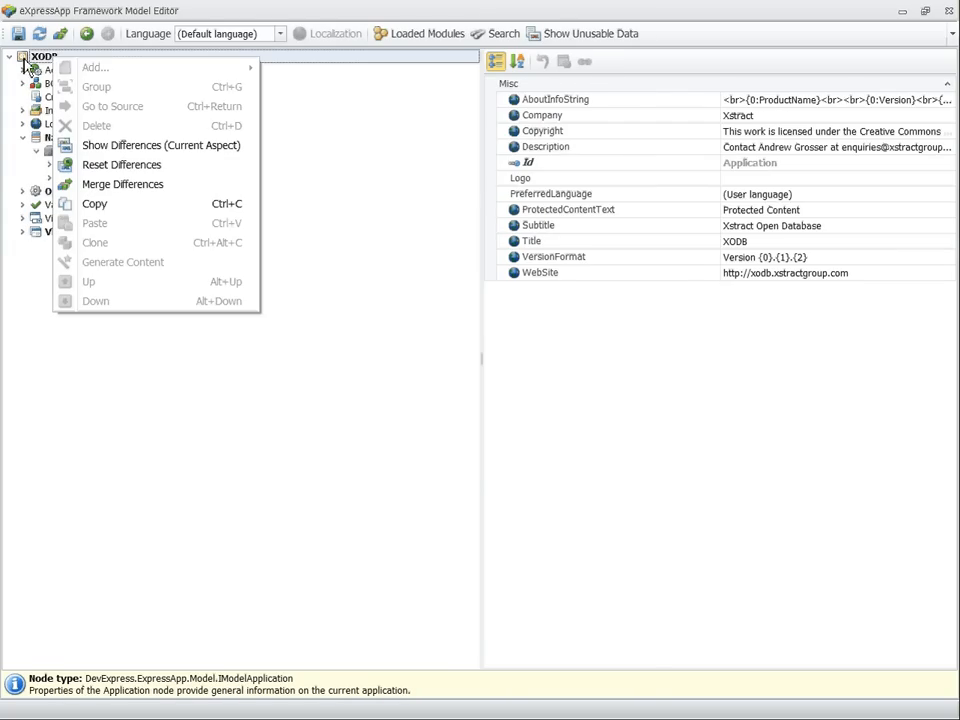
click(224, 441)
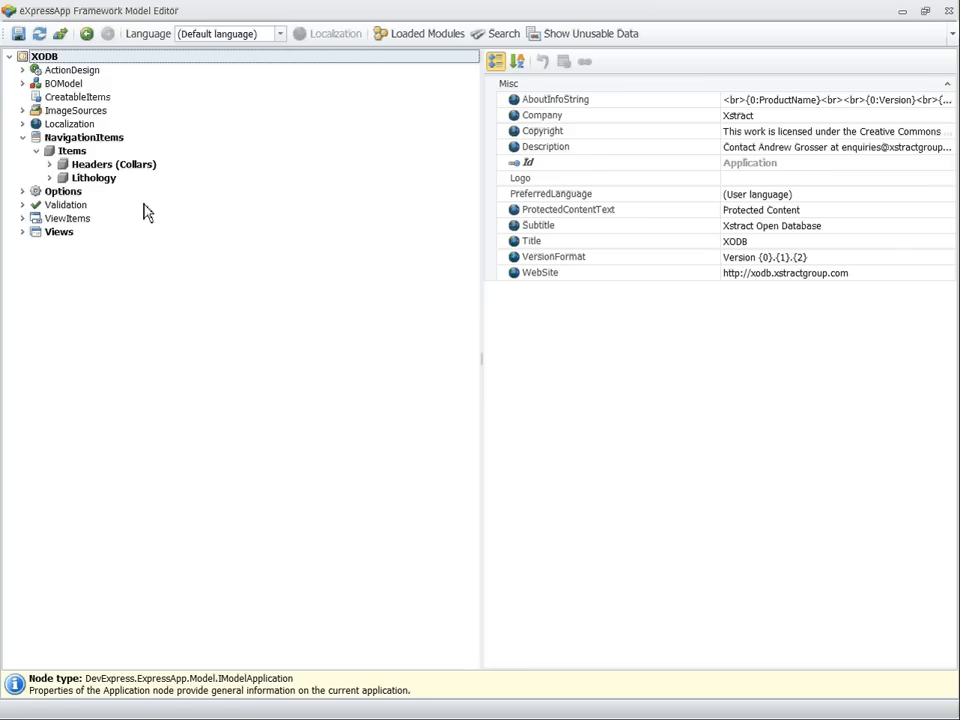
right_click(85, 140)
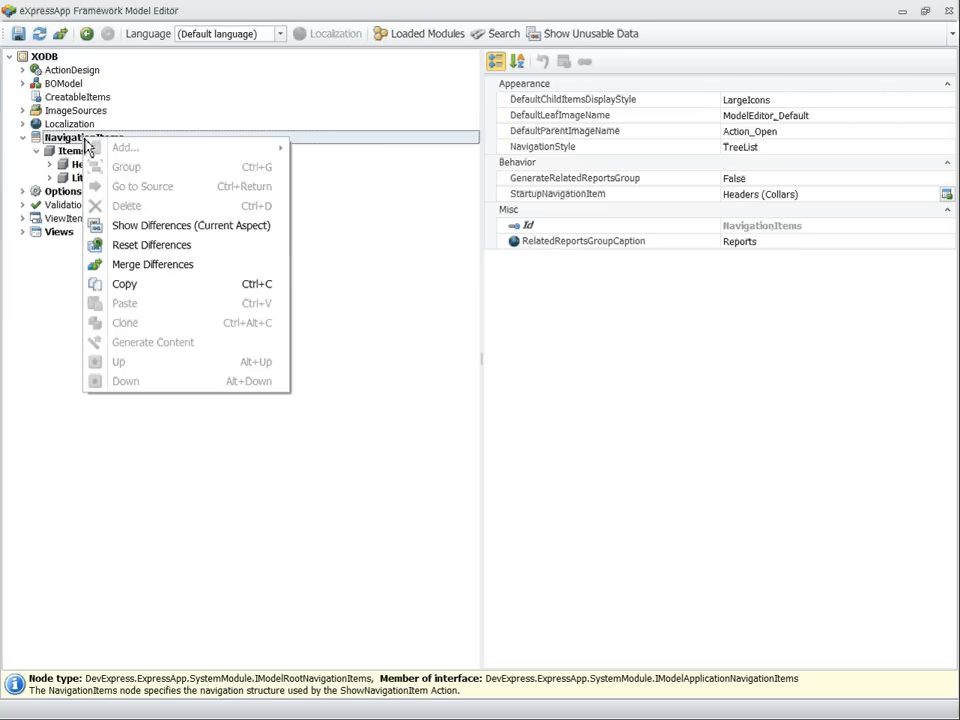
click(343, 232)
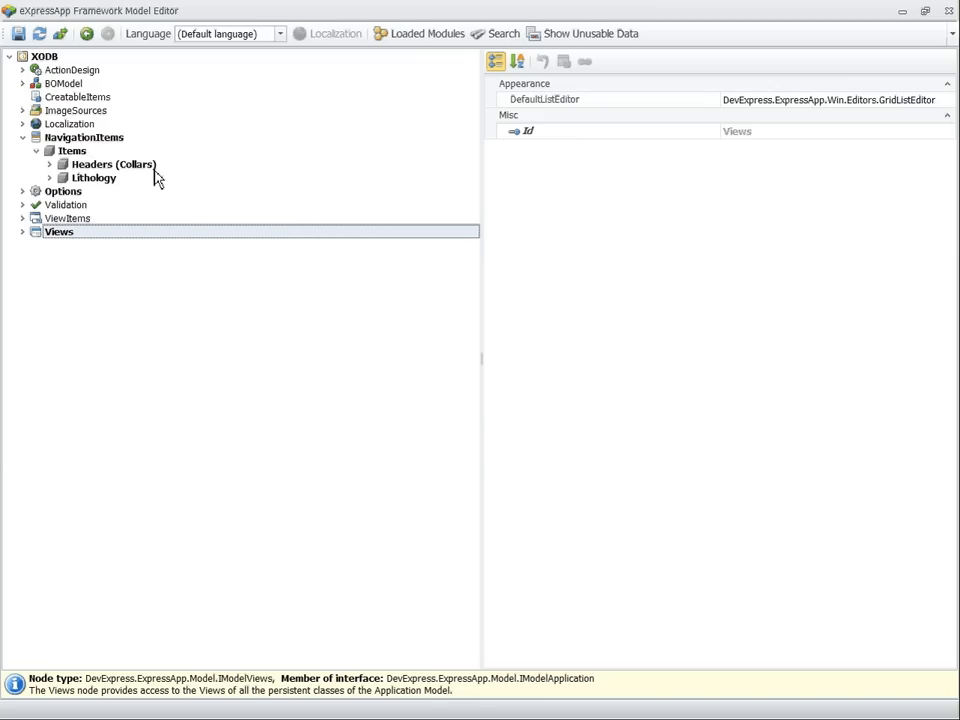
Step: Save the model changes and close the Model Editor to return to the Header list
click(18, 33)
click(948, 11)
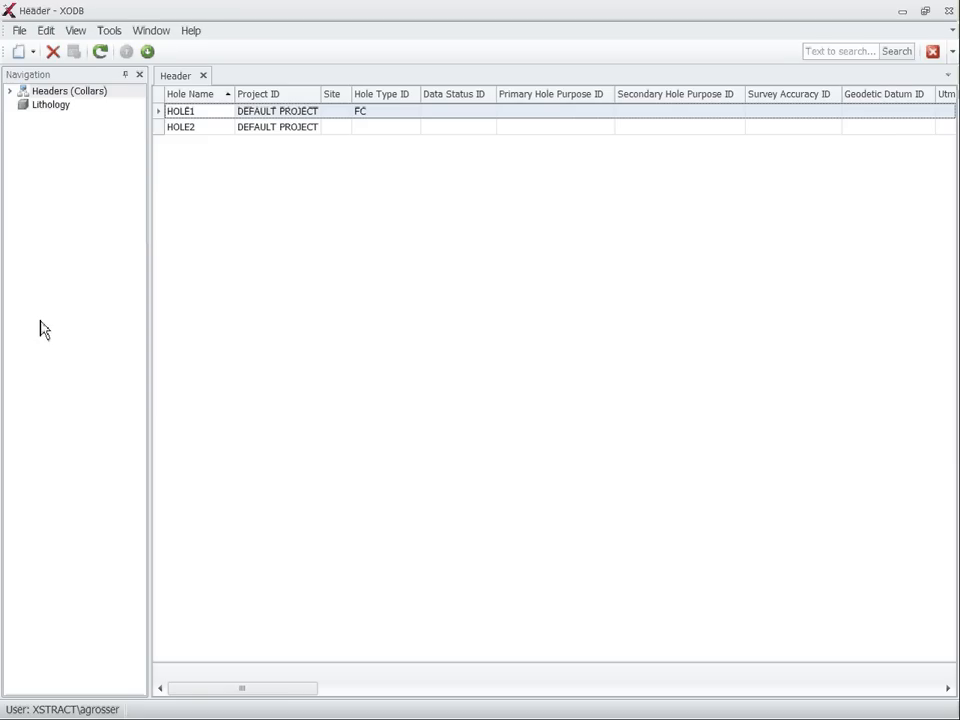
Step: Review the Navigation panel's auto-hide and visibility options, and close the panel
click(128, 77)
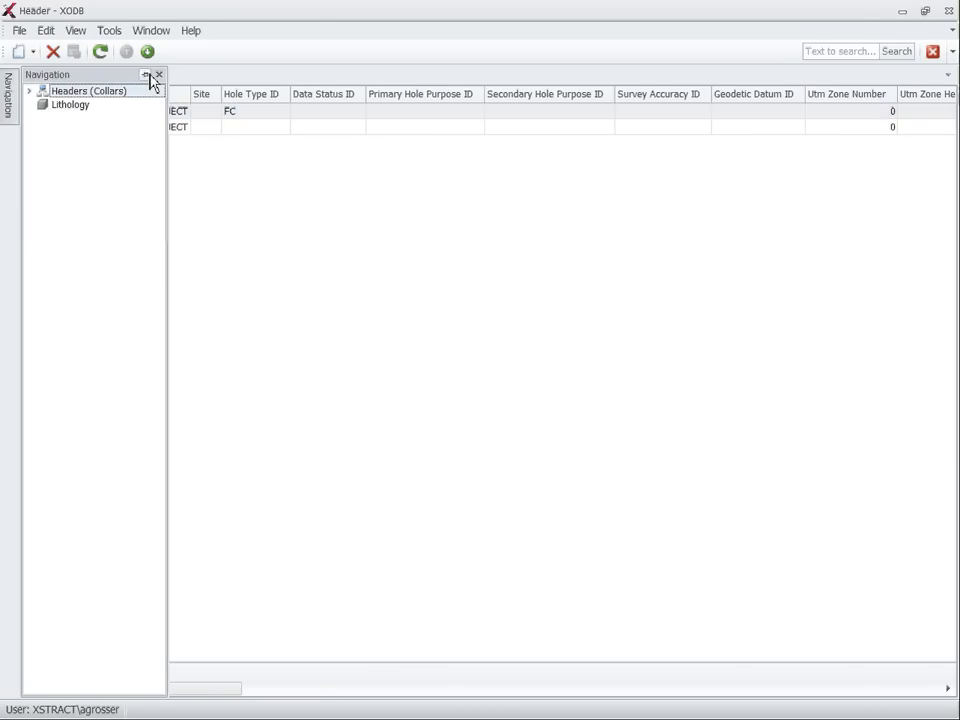
click(148, 75)
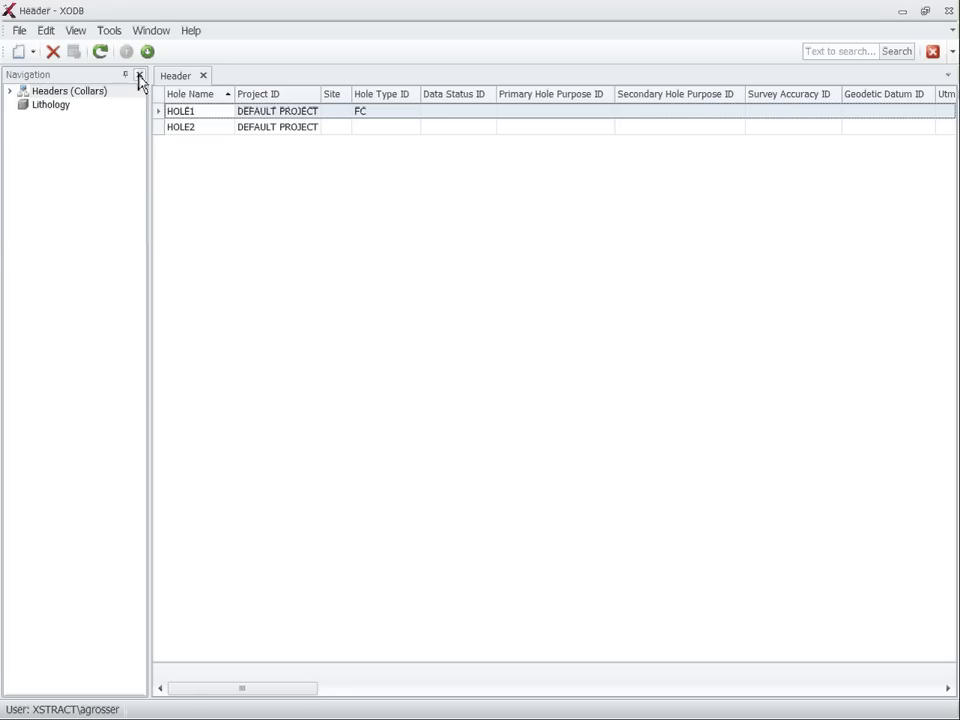
click(100, 30)
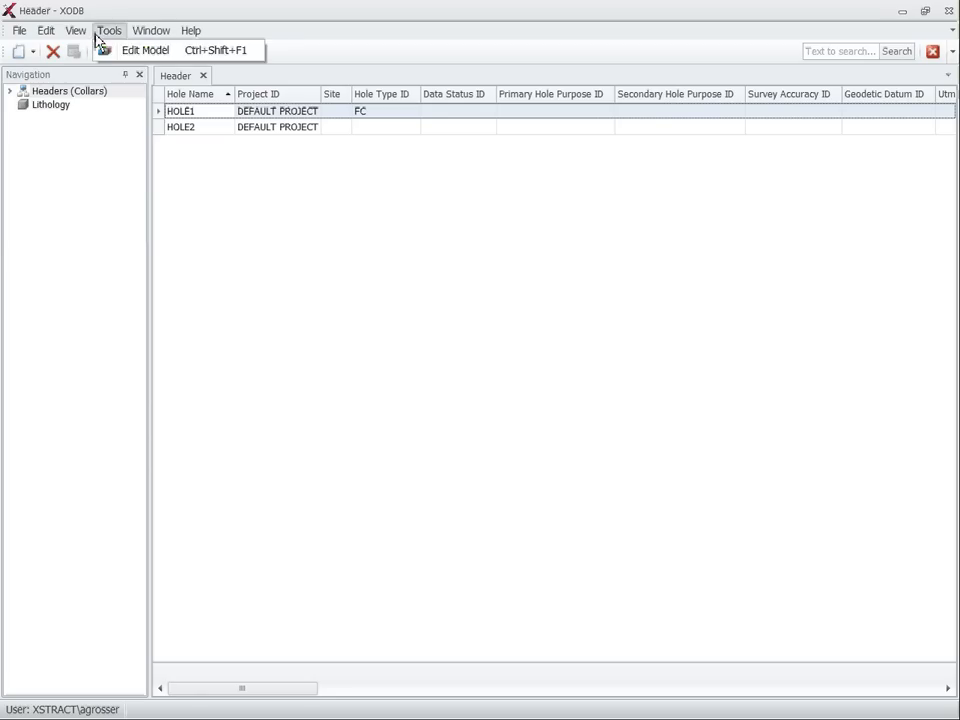
mouse_move(74, 34)
mouse_move(110, 52)
mouse_move(320, 60)
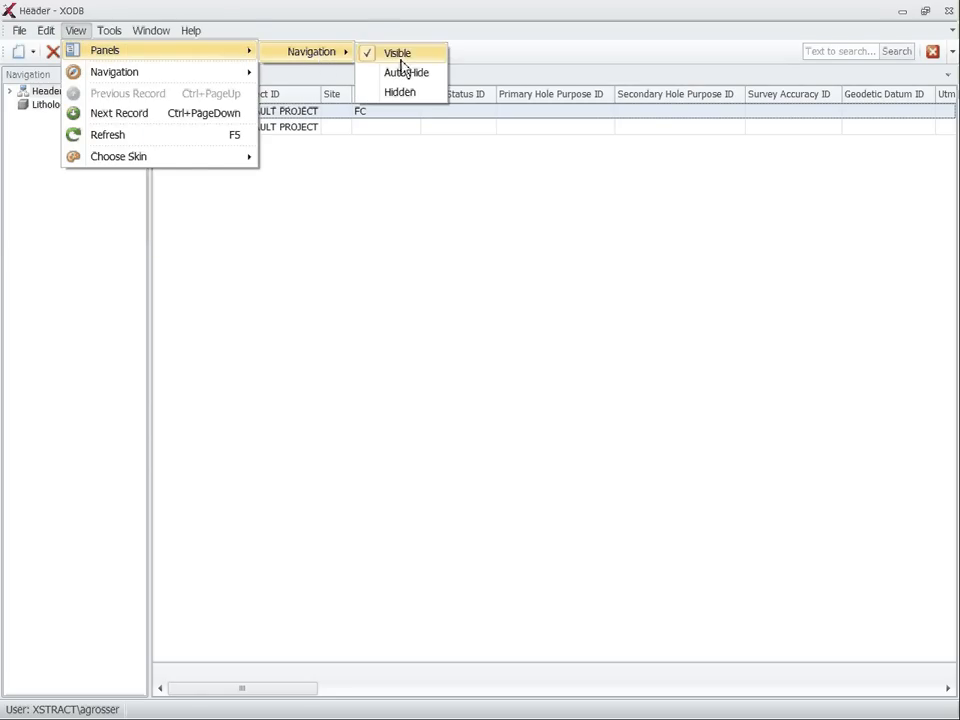
mouse_move(186, 79)
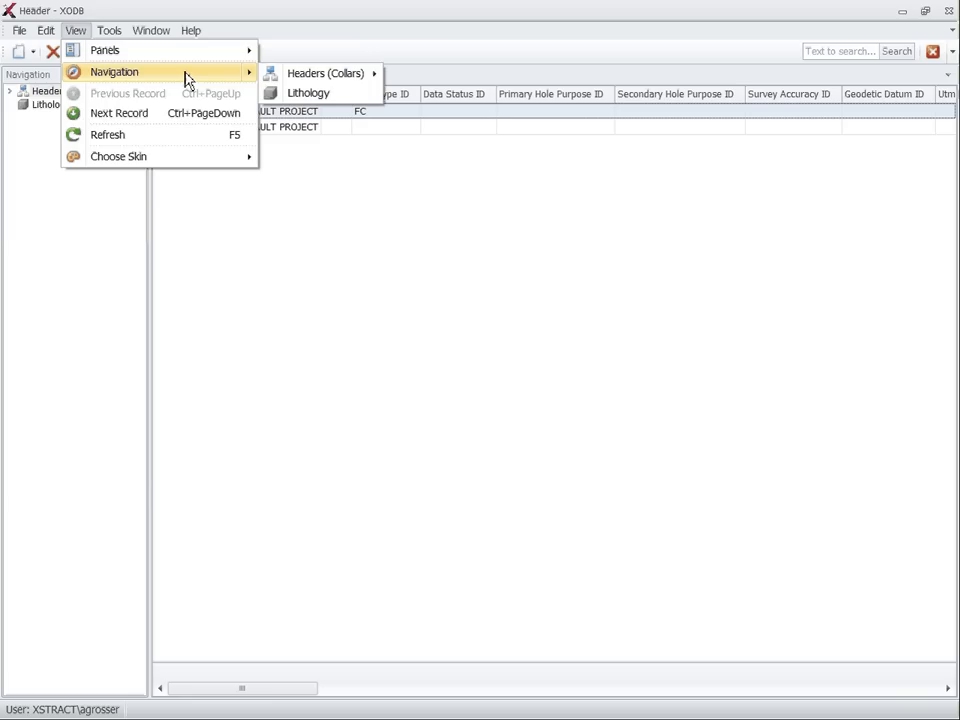
click(210, 245)
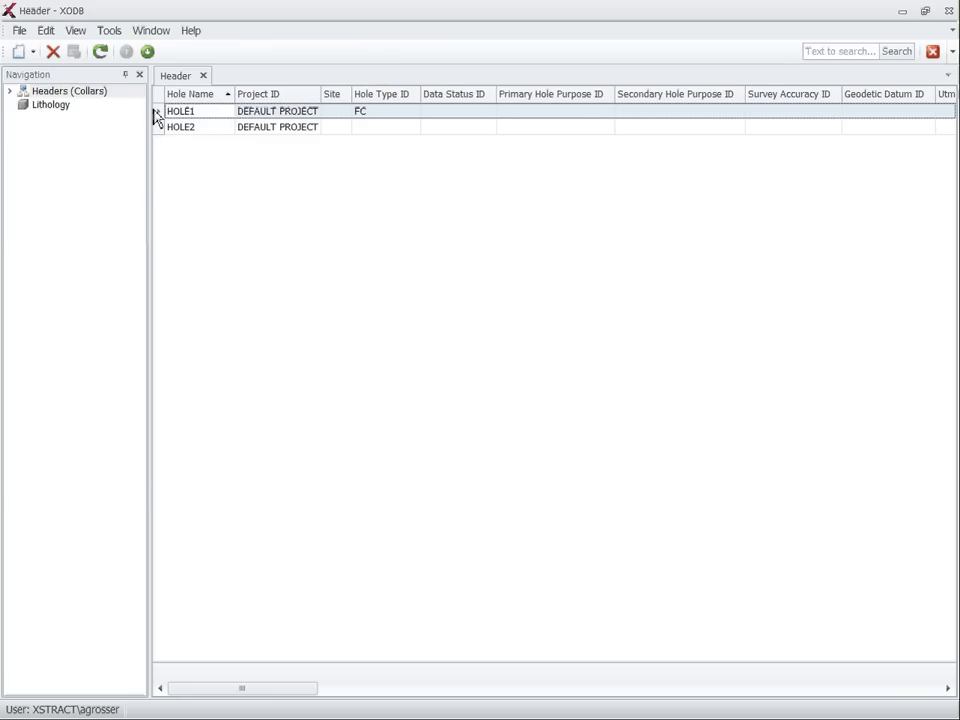
click(140, 75)
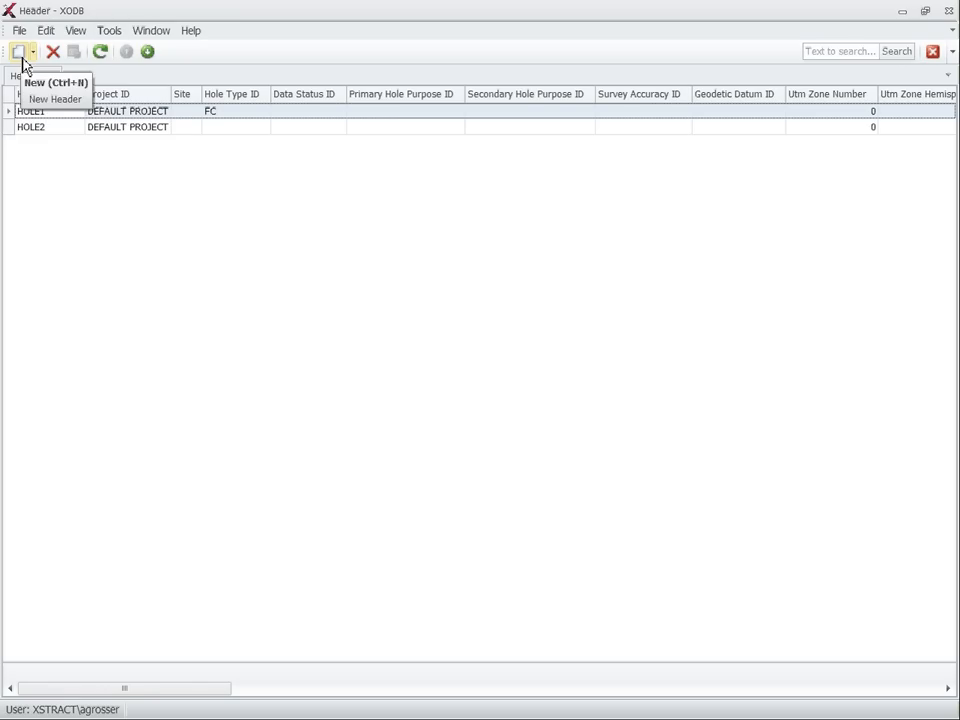
Step: Reopen the Model Editor and expand the Header_ListView node under Views, in XODB.Module.BusinessObjects.XODB
click(110, 38)
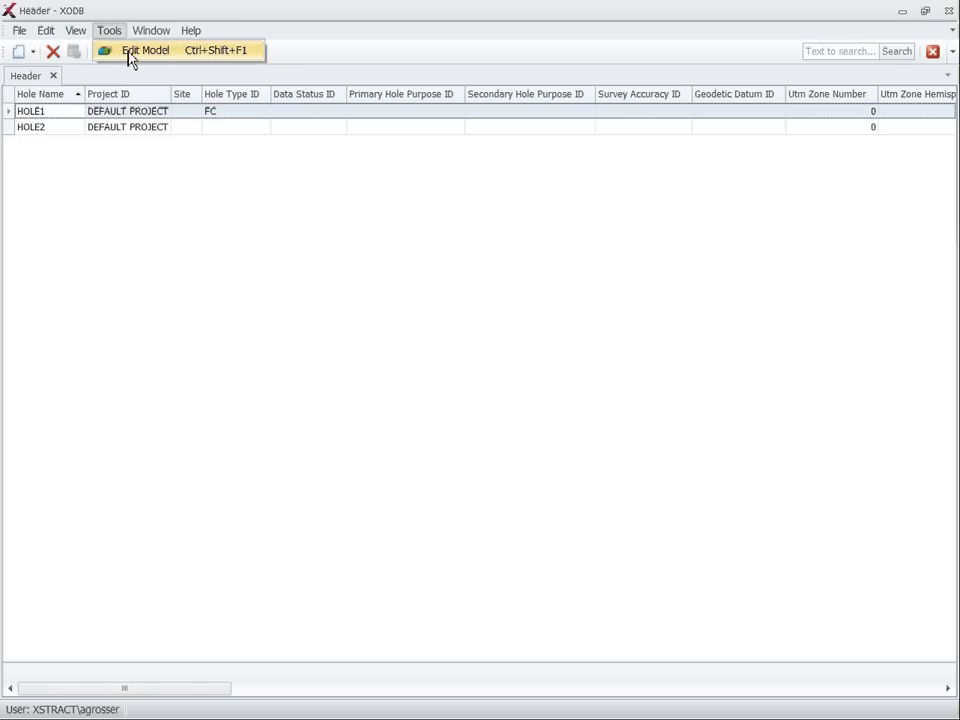
click(130, 54)
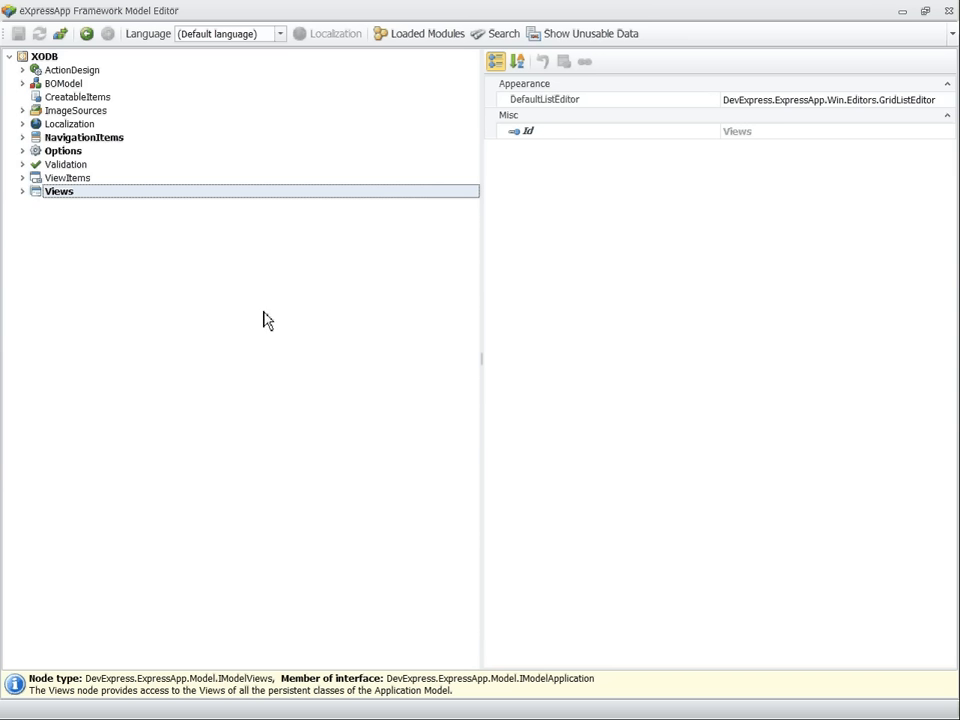
click(23, 194)
click(36, 339)
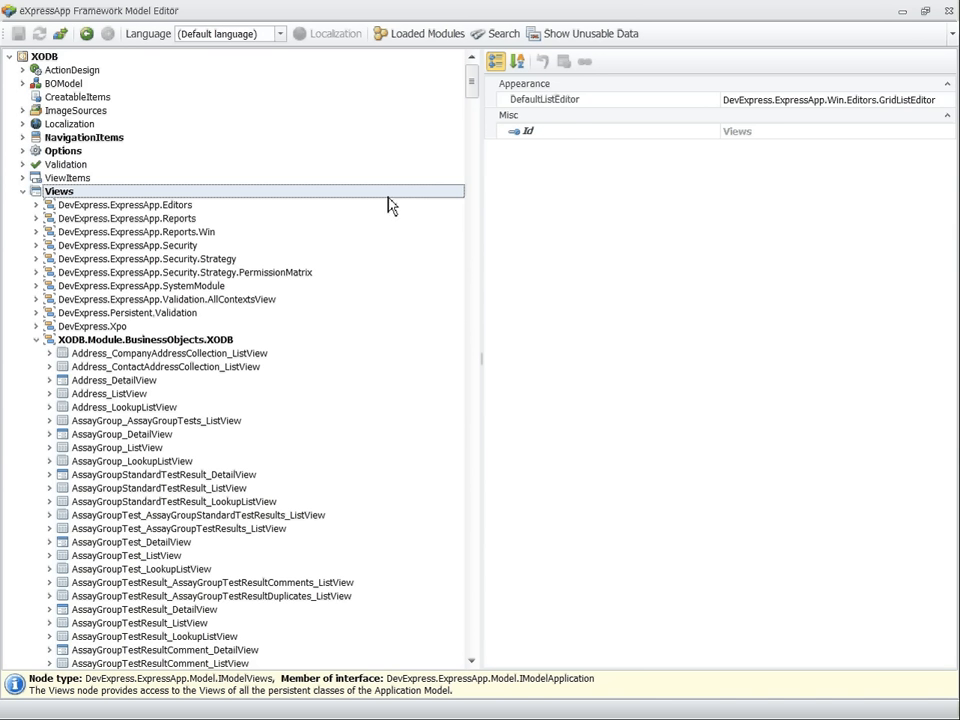
drag(474, 88, 471, 538)
click(80, 138)
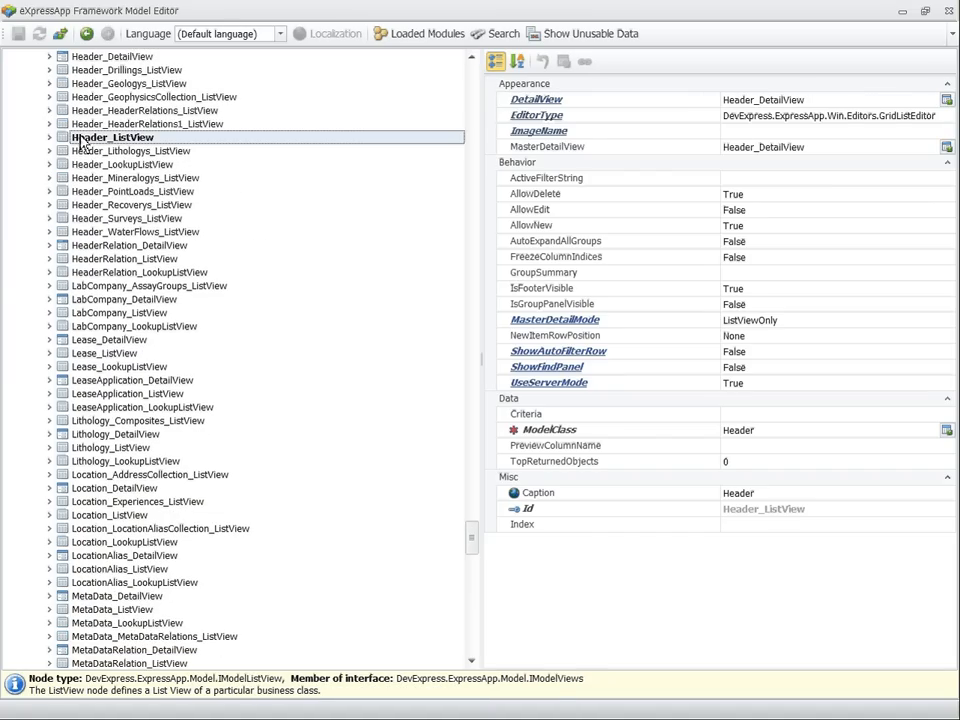
click(50, 139)
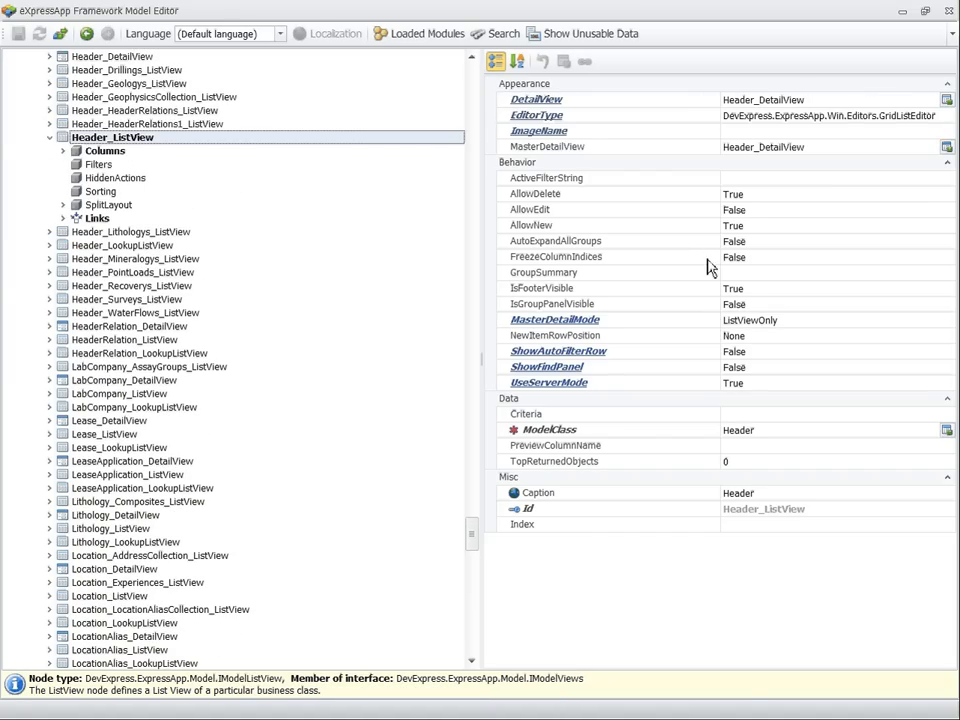
Step: Set NewItemRowPosition to Top and AllowEdit to True for Header_ListView, and save the model on leaving the Model Editor
click(770, 337)
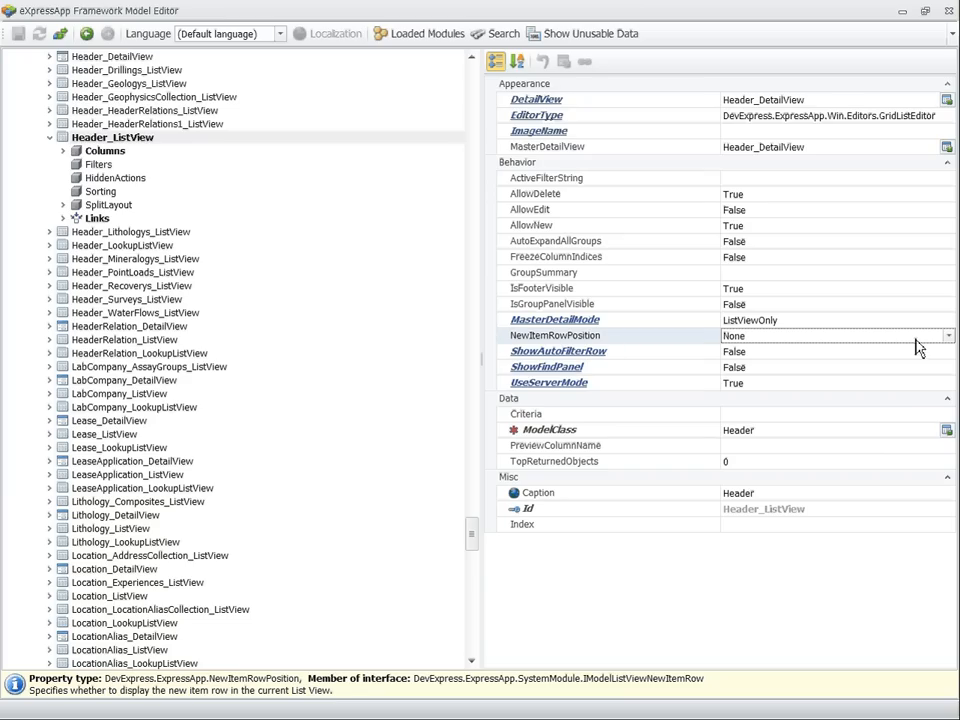
click(947, 336)
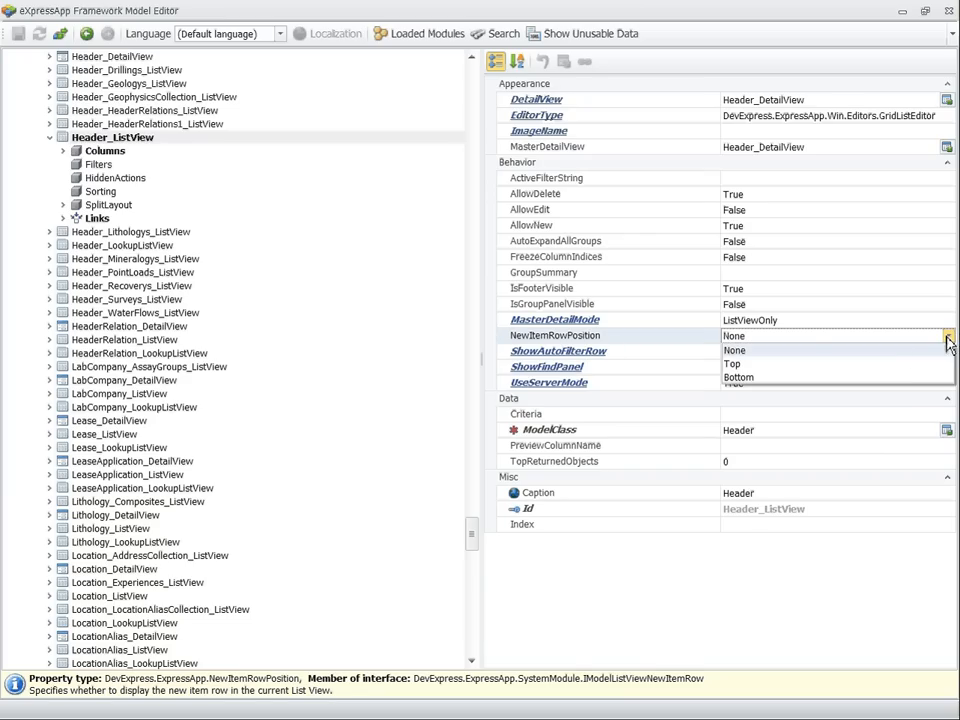
click(812, 364)
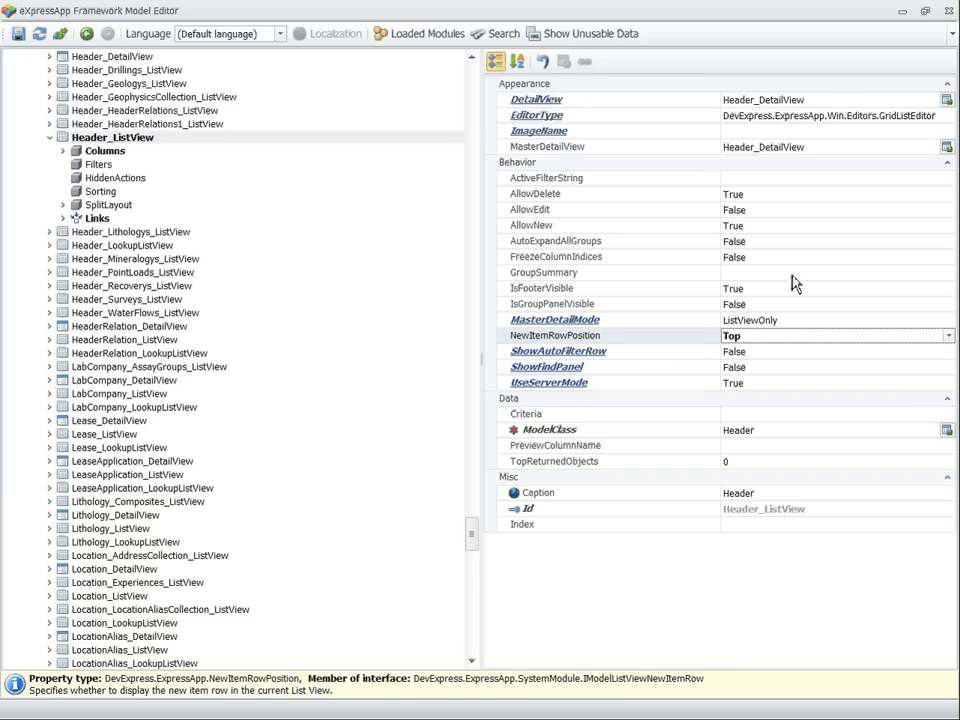
double_click(755, 209)
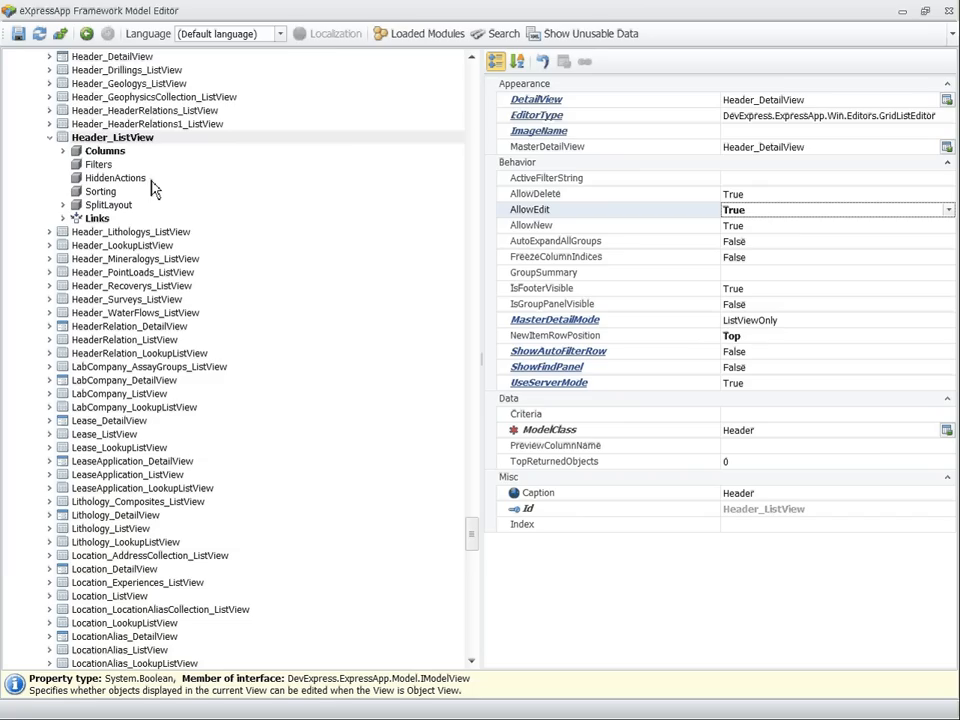
click(18, 34)
click(949, 11)
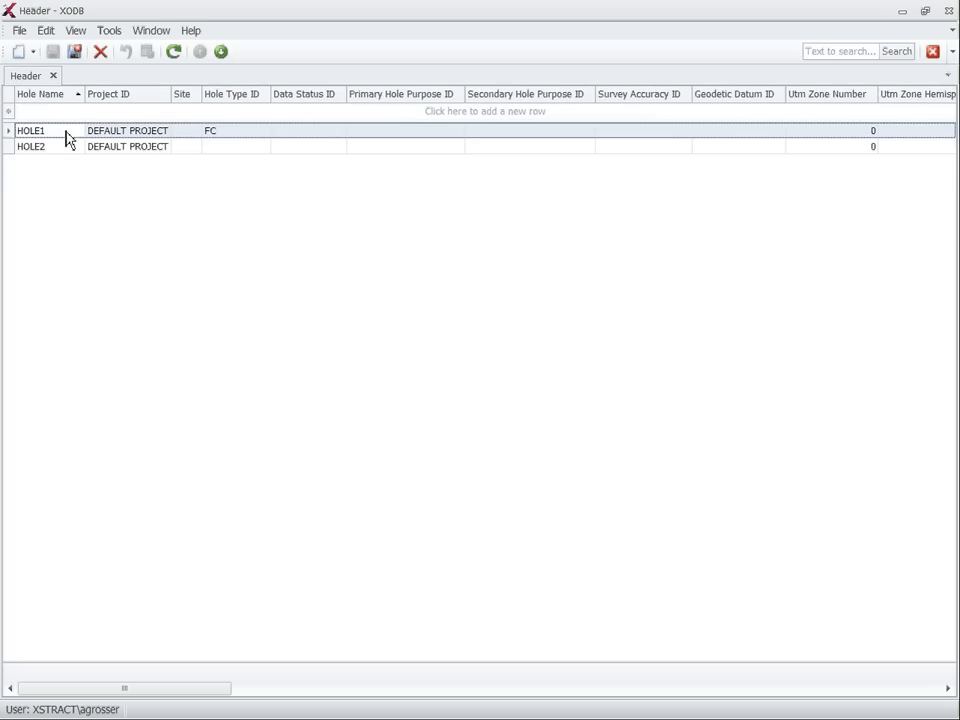
Step: Start a new row in the Header list with the hole name HOLE3
click(45, 112)
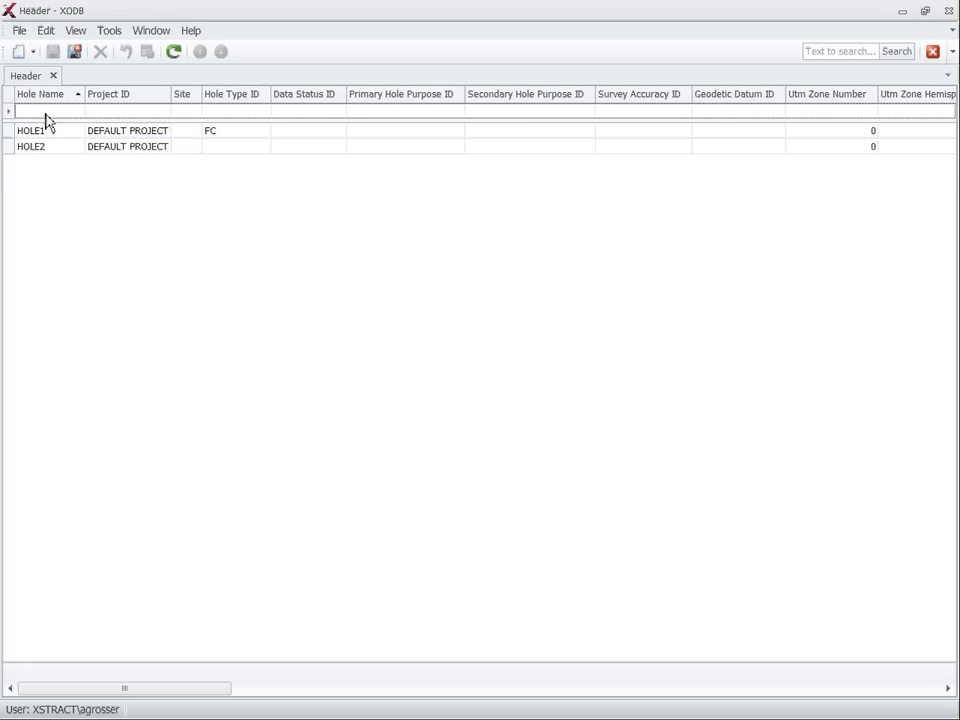
text(HLE)
key(Escape)
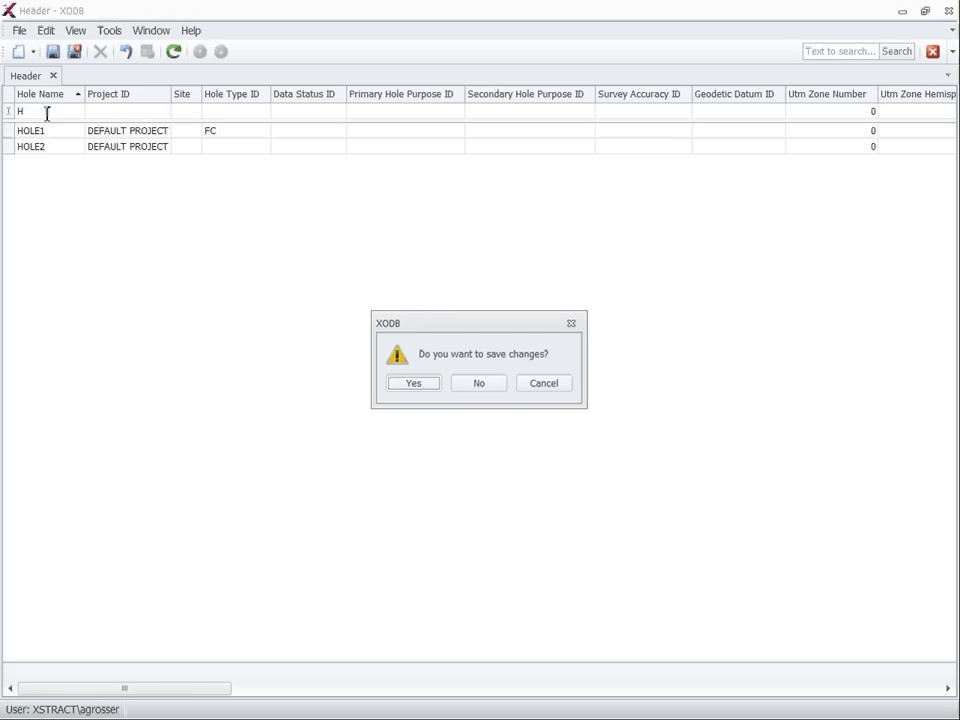
key(Tab)
click(553, 389)
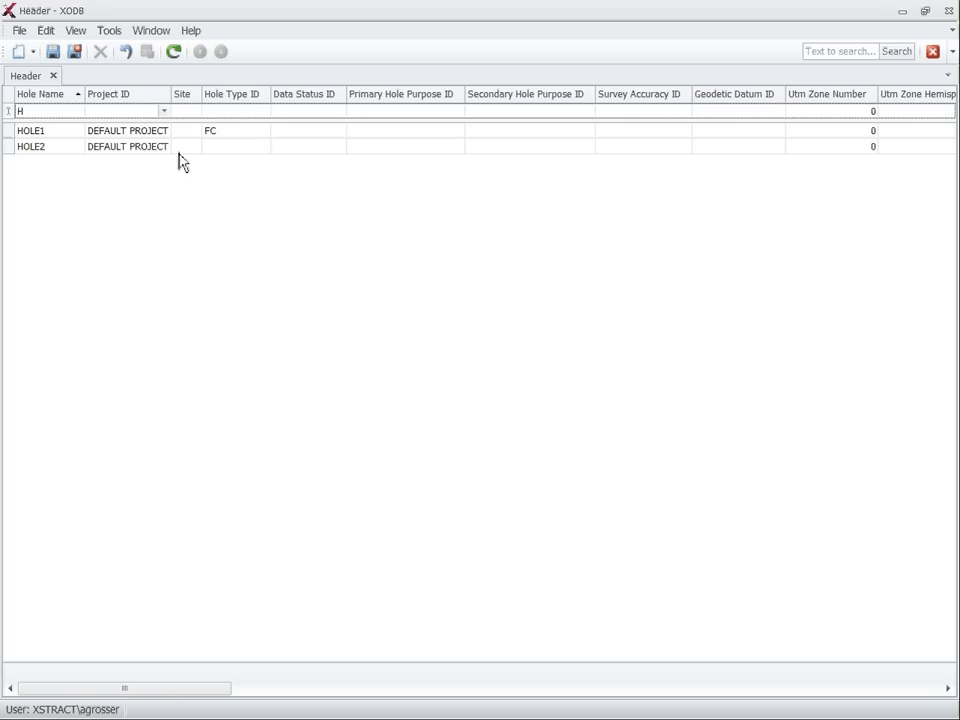
click(45, 111)
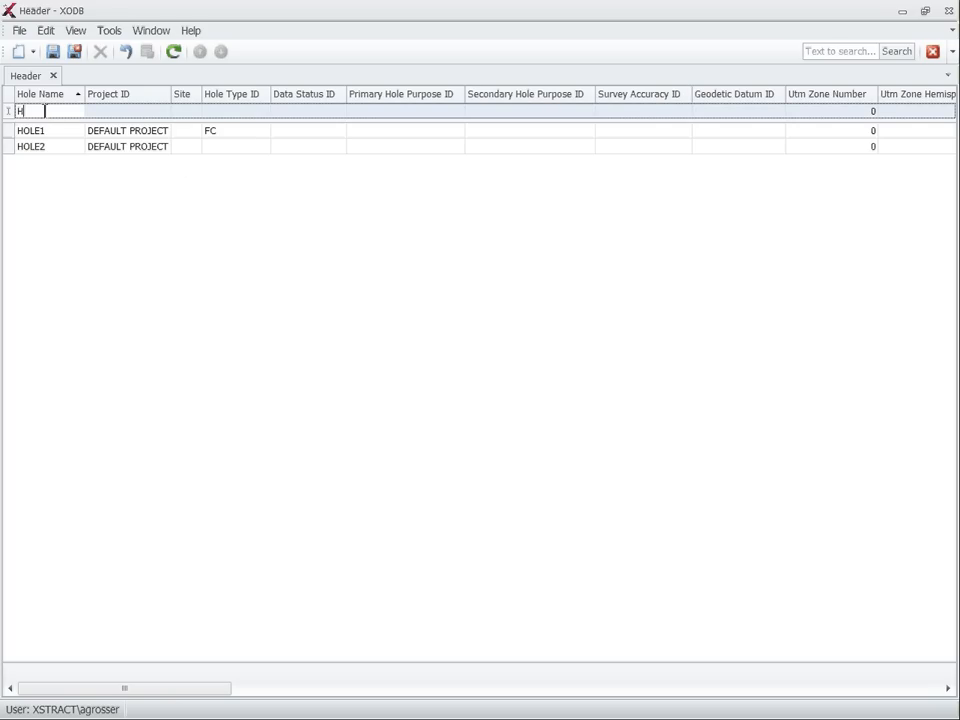
text(OLE3)
key(Tab)
Step: Assign DEFAULT PROJECT as the Project ID of HOLE3 and save the new record
key(alt+Down)
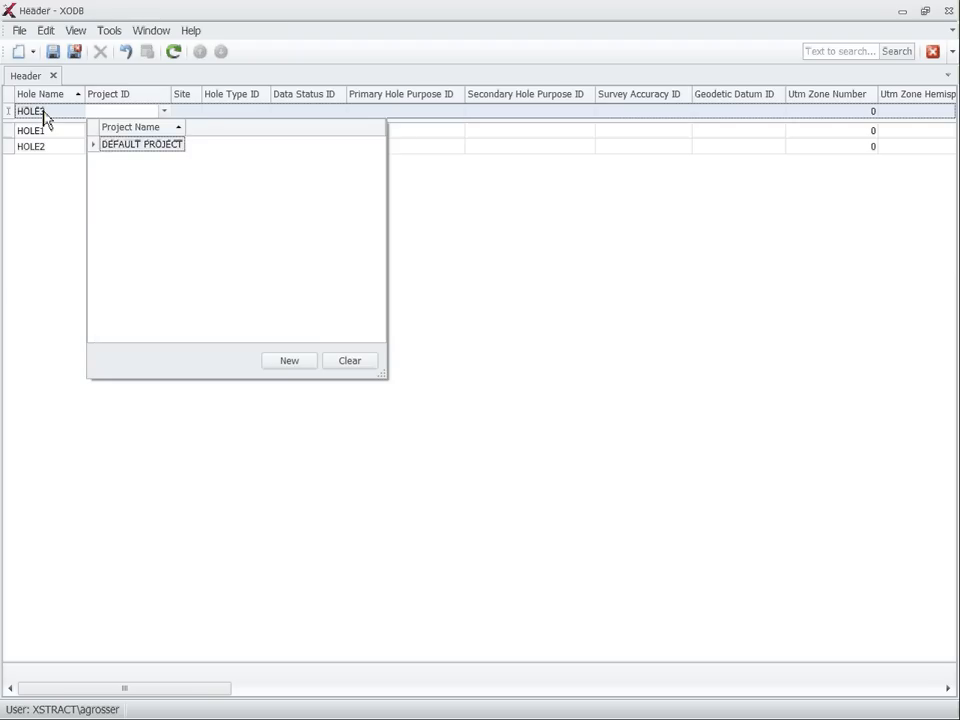
key(Return)
key(Tab)
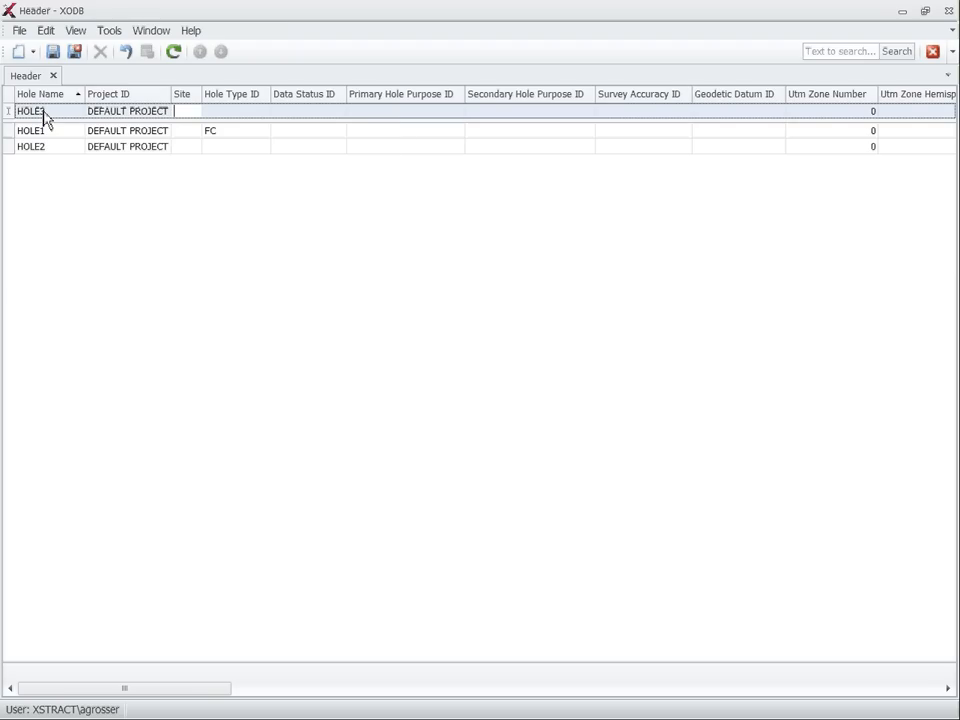
click(269, 297)
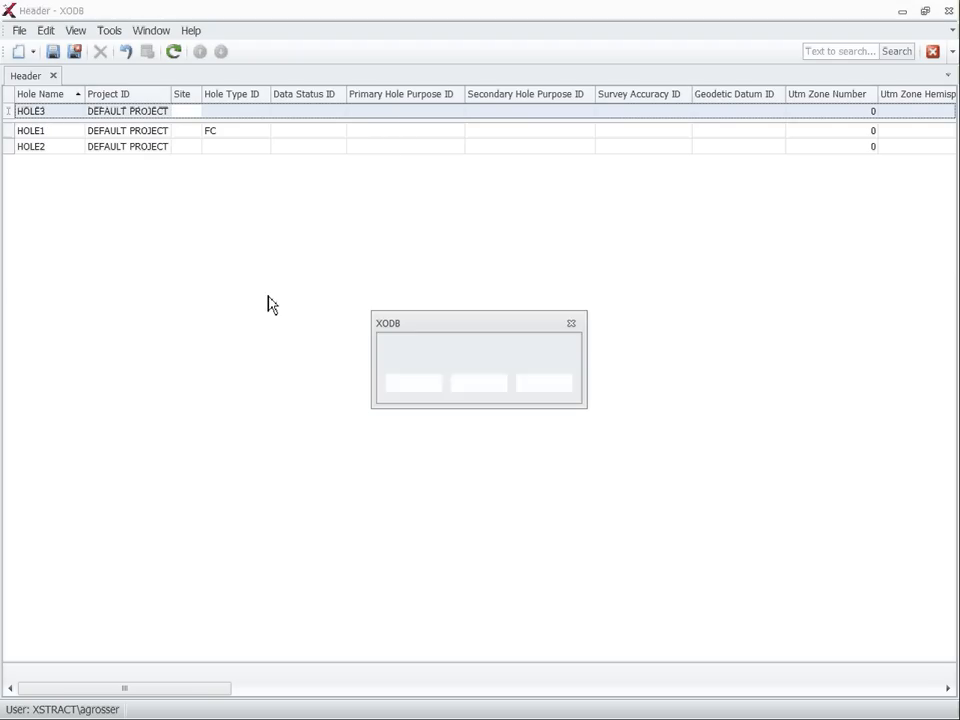
click(405, 386)
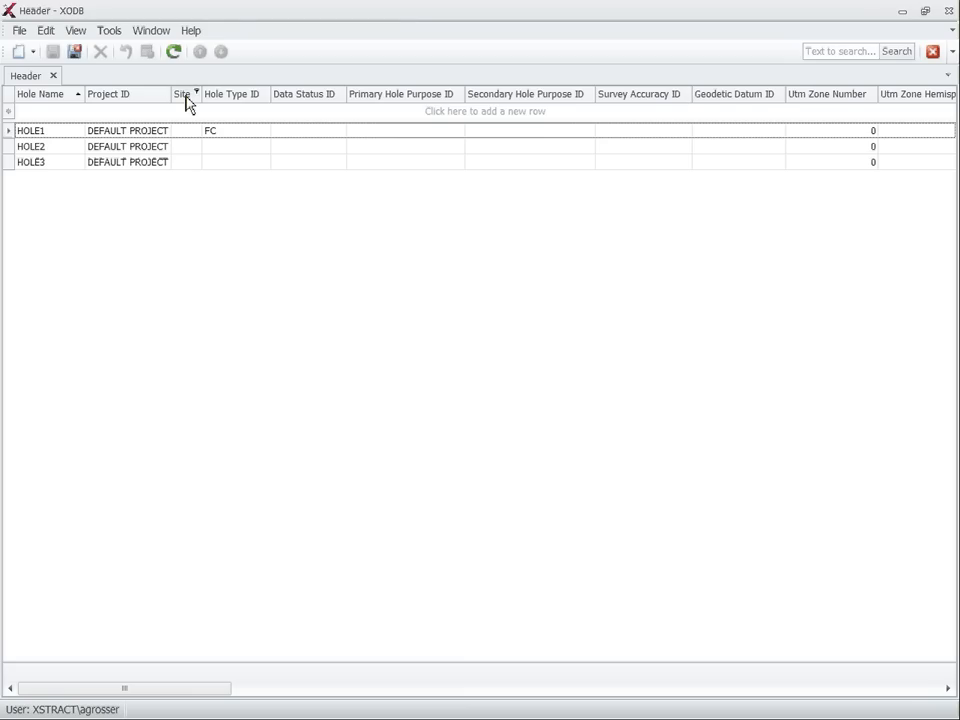
Step: Remove the Site, Start Date and Complete Date columns and every column from Data Status ID through Height Datum ID from the Header list
drag(186, 101, 191, 78)
drag(191, 76, 191, 78)
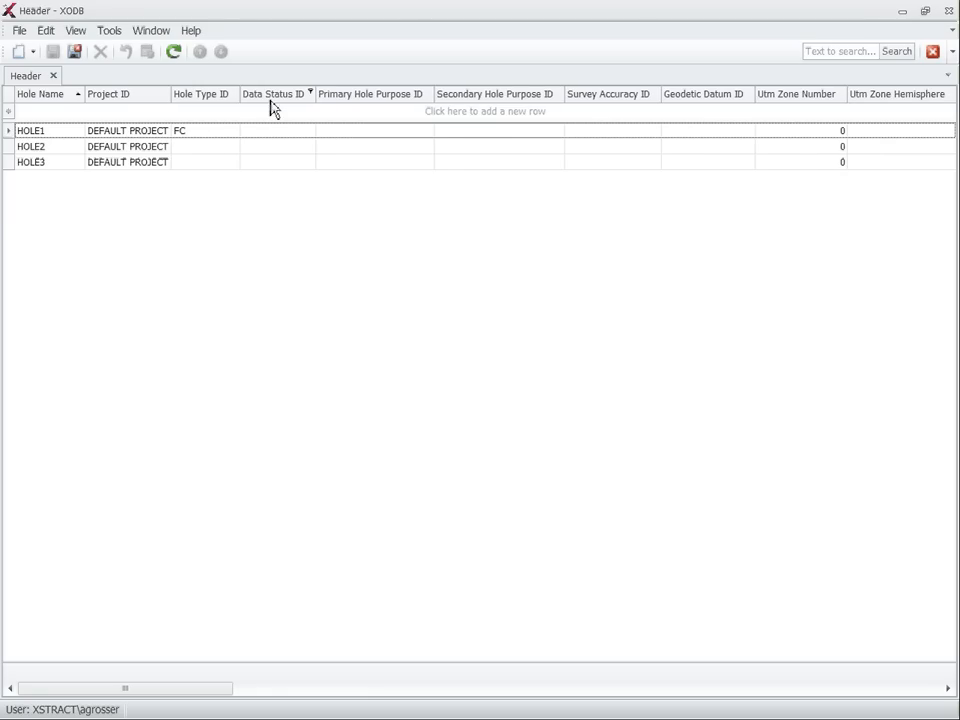
drag(277, 96, 293, 79)
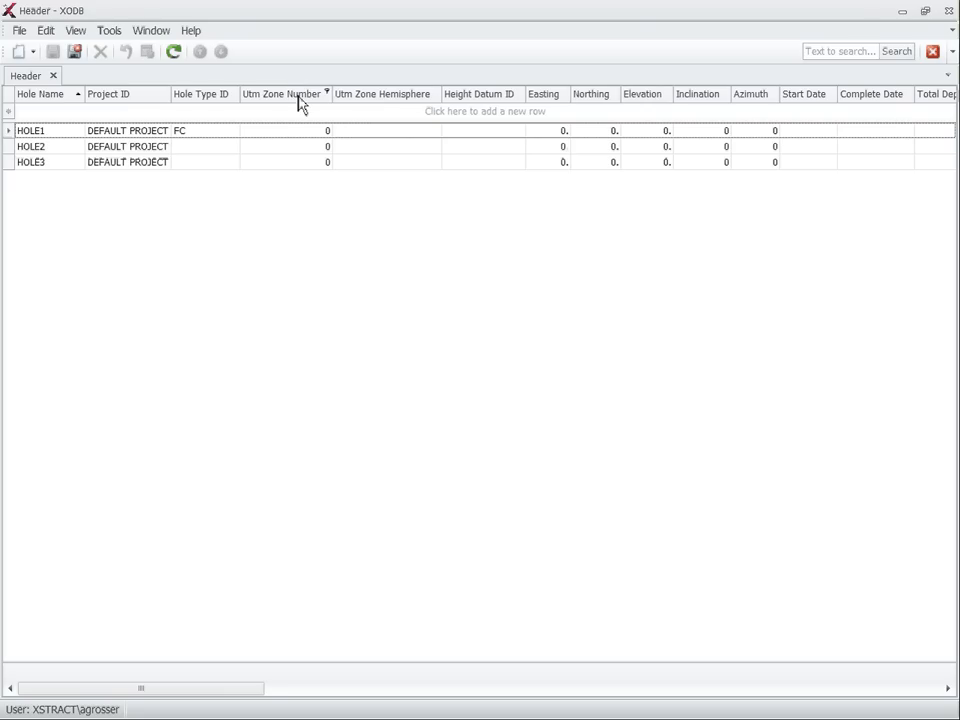
drag(300, 103, 300, 79)
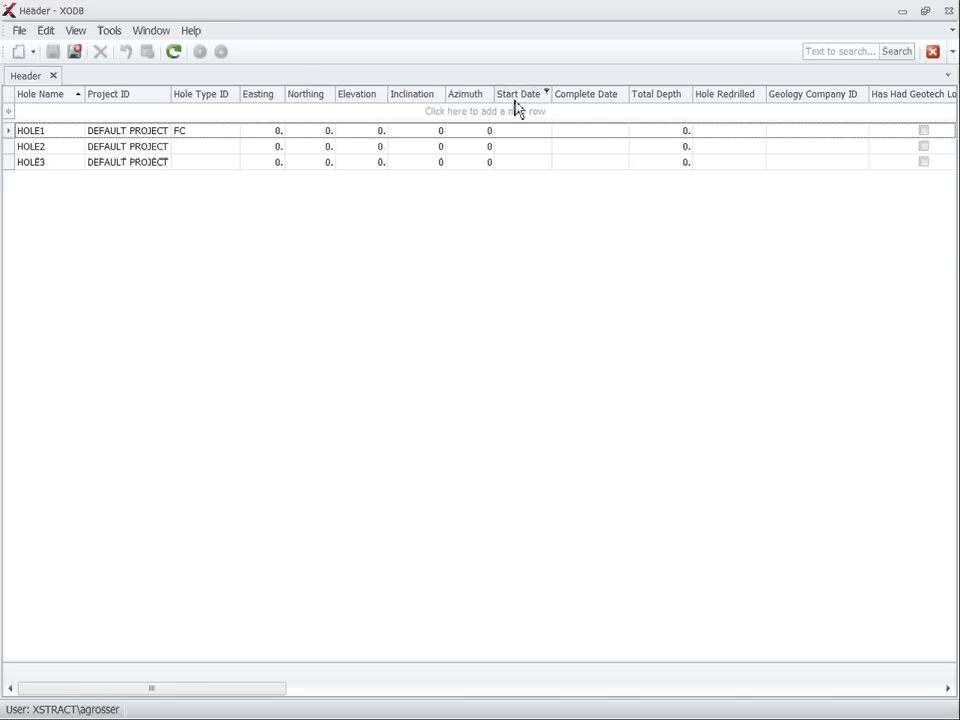
drag(515, 101, 525, 77)
drag(522, 95, 557, 77)
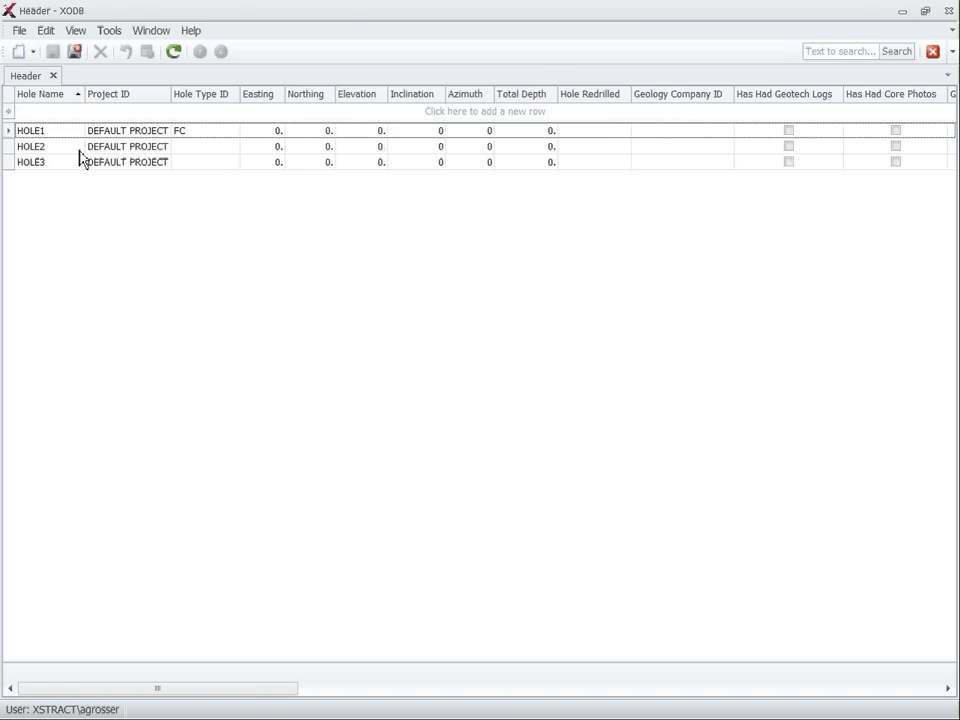
Step: Make the Navigation panel visible again beside the Header list
click(88, 31)
mouse_move(109, 31)
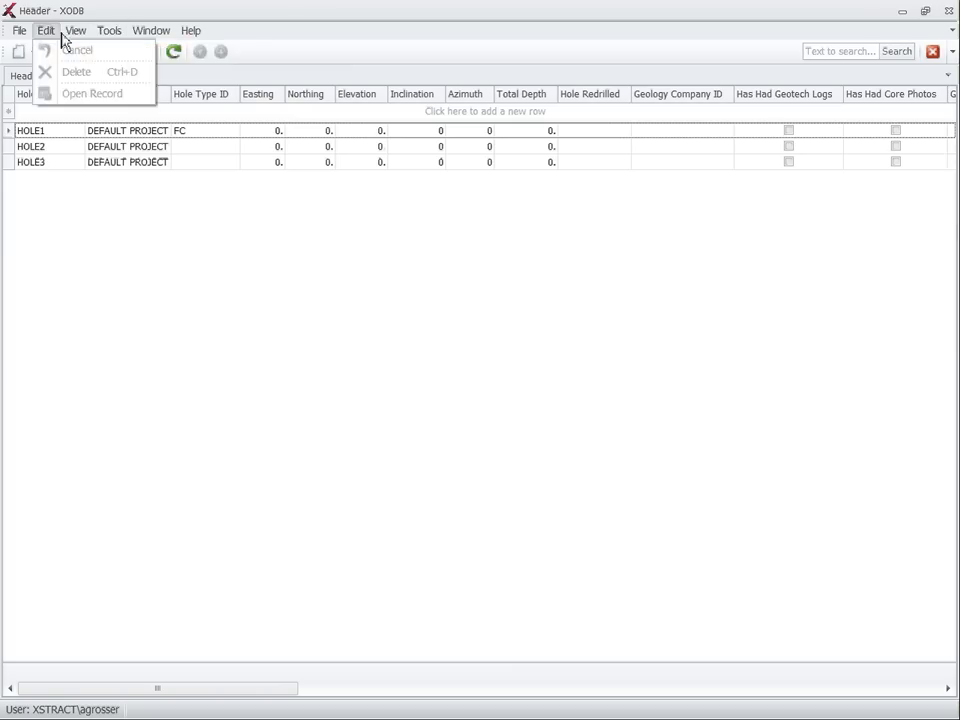
mouse_move(75, 31)
mouse_move(128, 54)
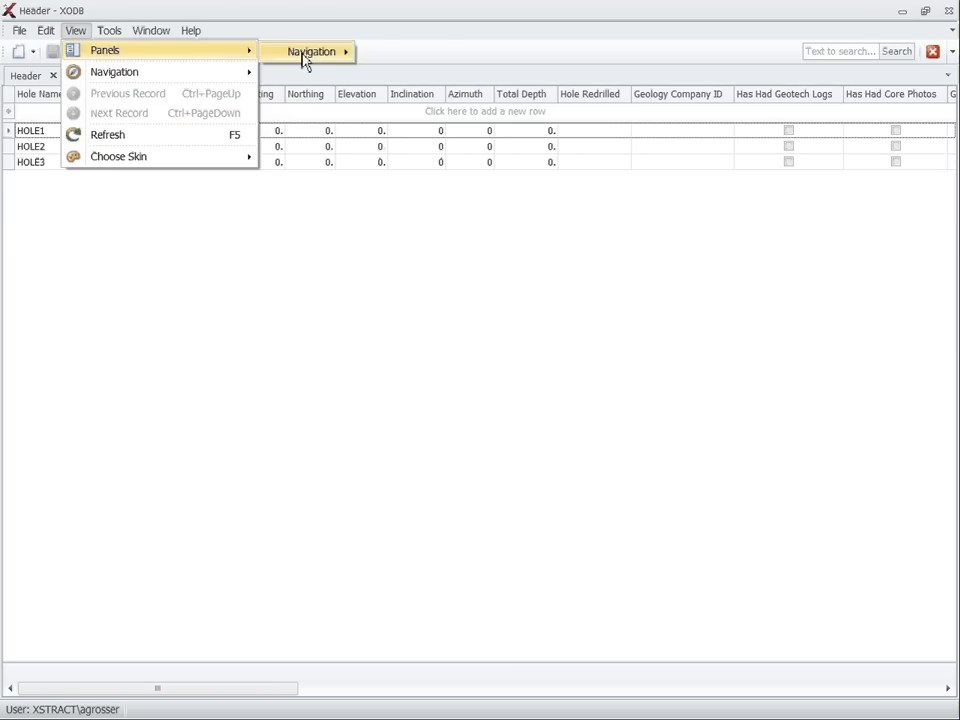
mouse_move(347, 58)
click(401, 54)
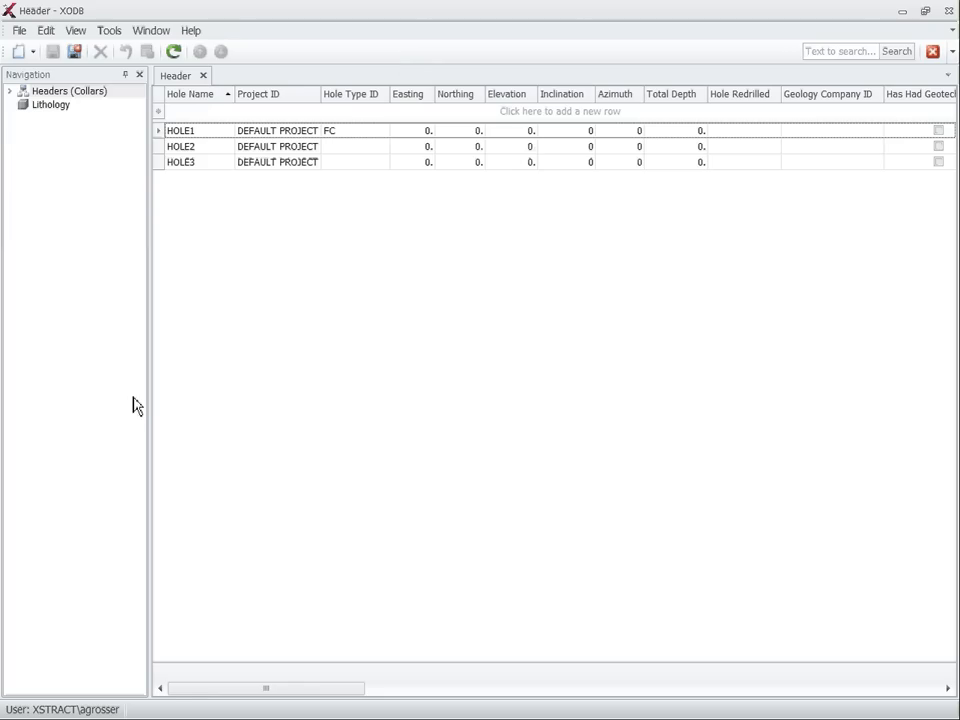
Step: Create a new Lithology record and start customising its form layout, with the Customization window moved clear of the first column's fields
double_click(47, 106)
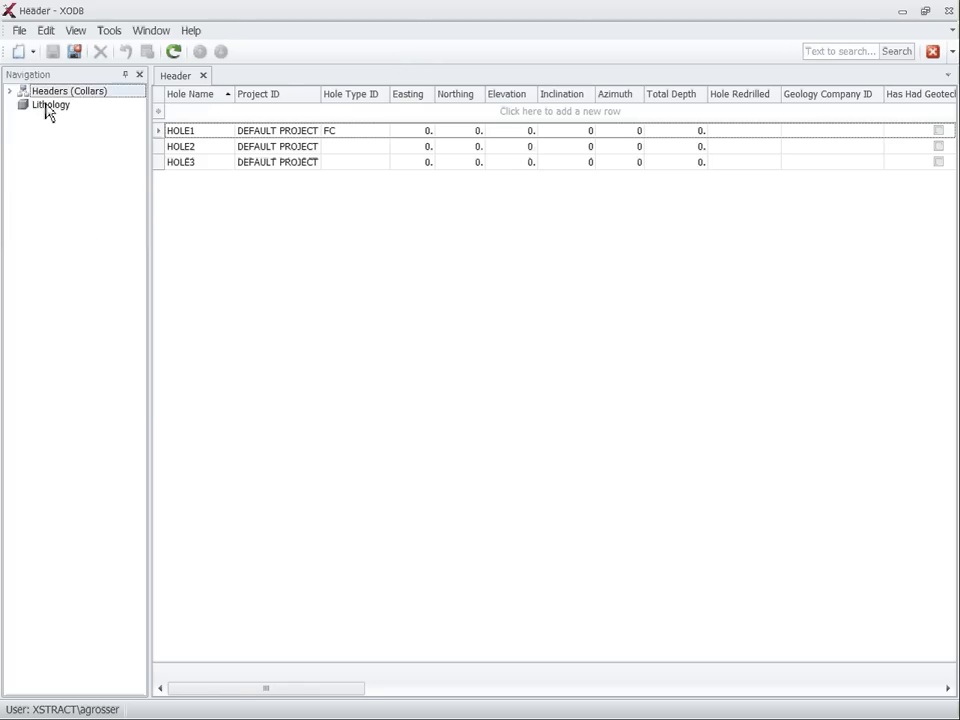
click(19, 51)
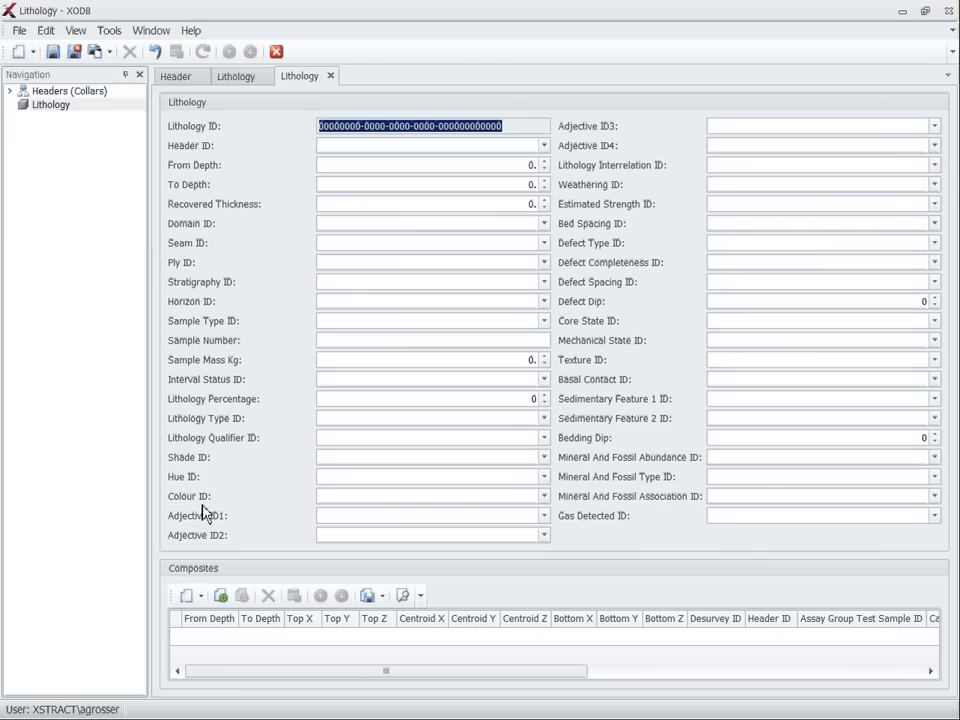
right_click(231, 321)
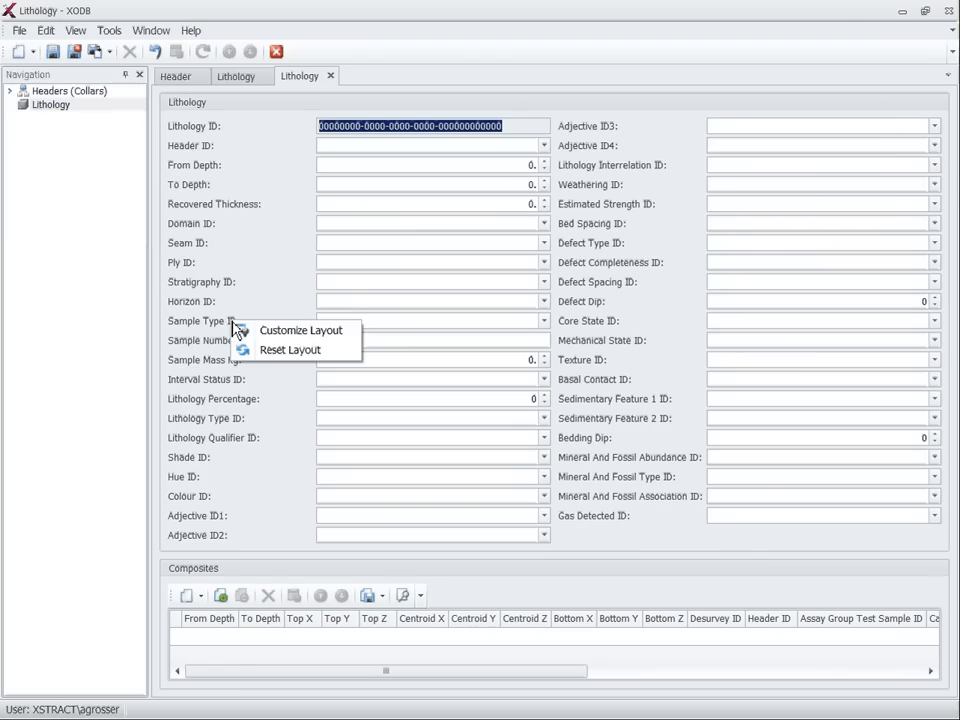
click(316, 340)
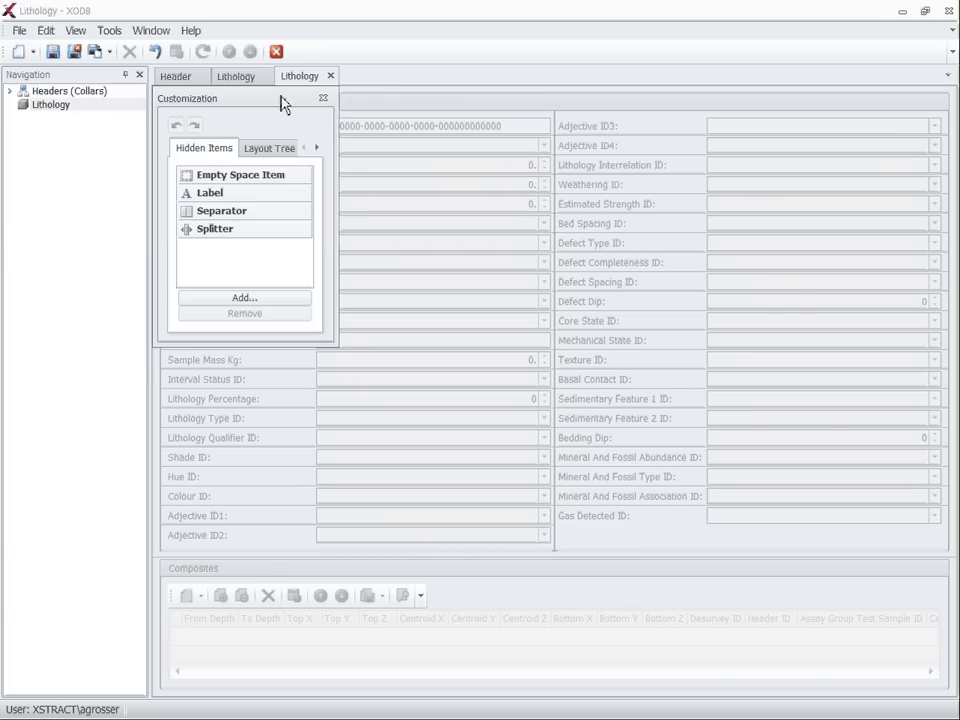
drag(281, 105, 727, 231)
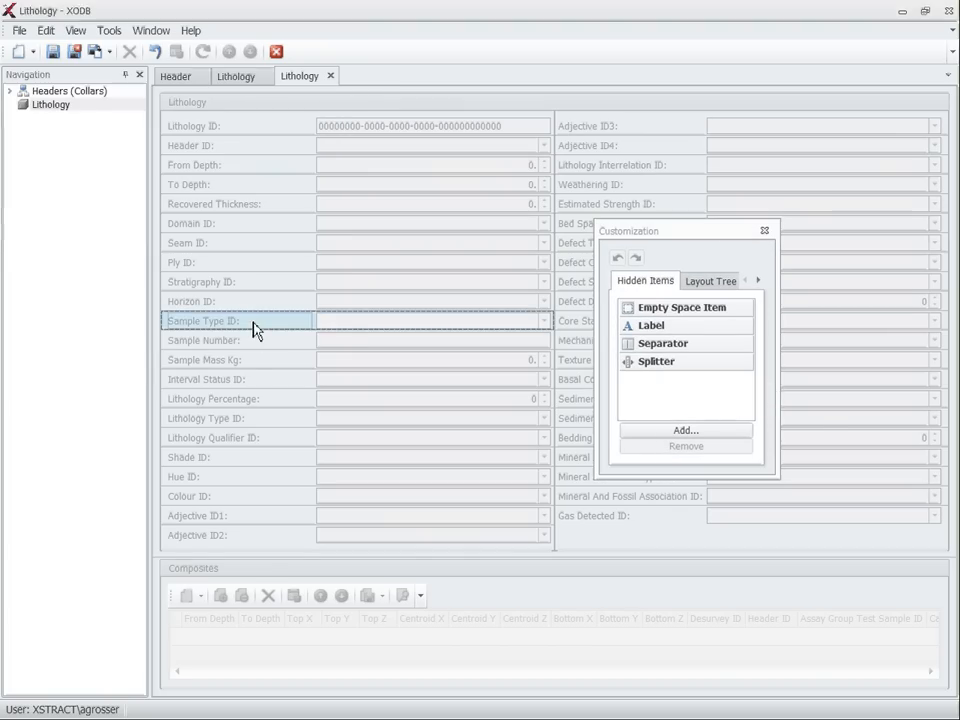
Step: Hide the Sample Type ID, Sample Mass Kg, Lithology Type ID, Shade ID, Adjective ID2 and Adjective ID1 fields from the Lithology form
drag(253, 328, 724, 394)
drag(214, 339, 679, 407)
drag(190, 380, 697, 379)
click(193, 402)
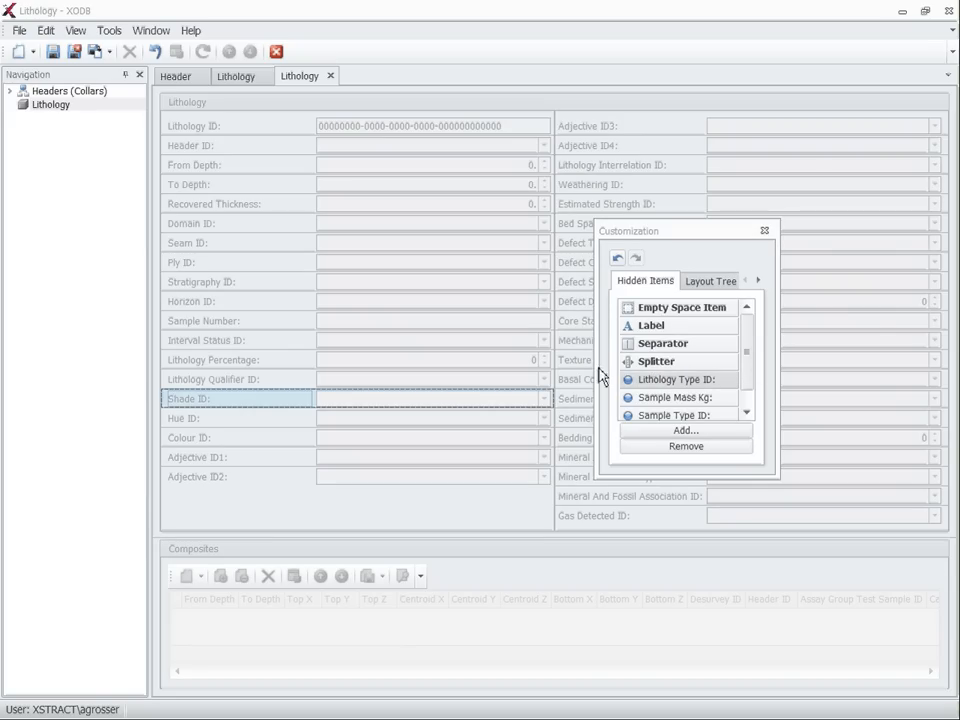
drag(601, 377, 666, 367)
click(208, 461)
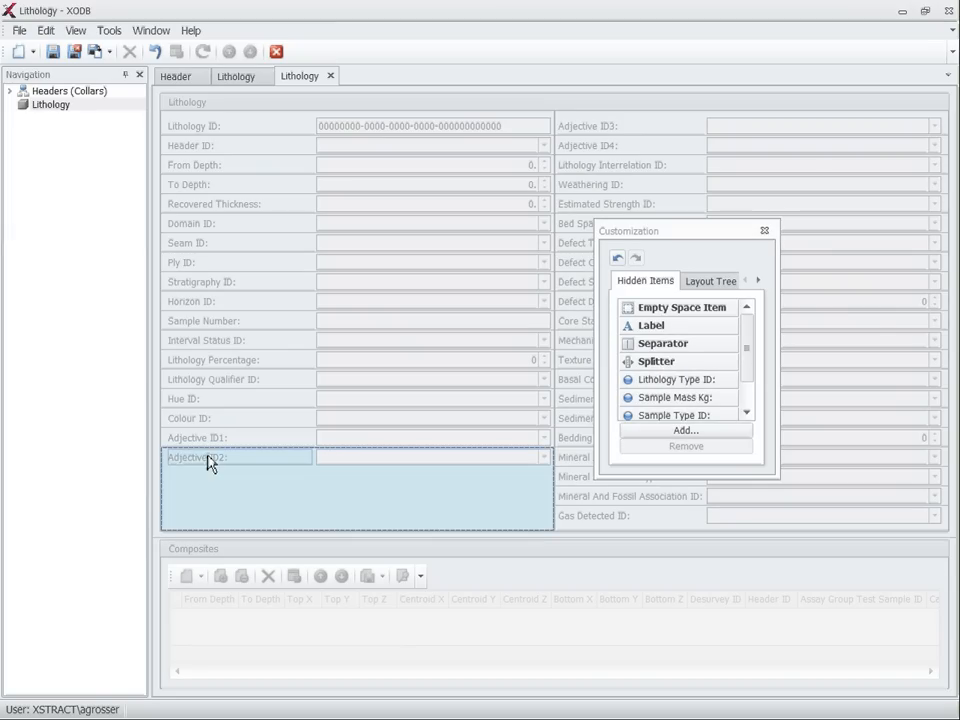
drag(208, 461, 669, 385)
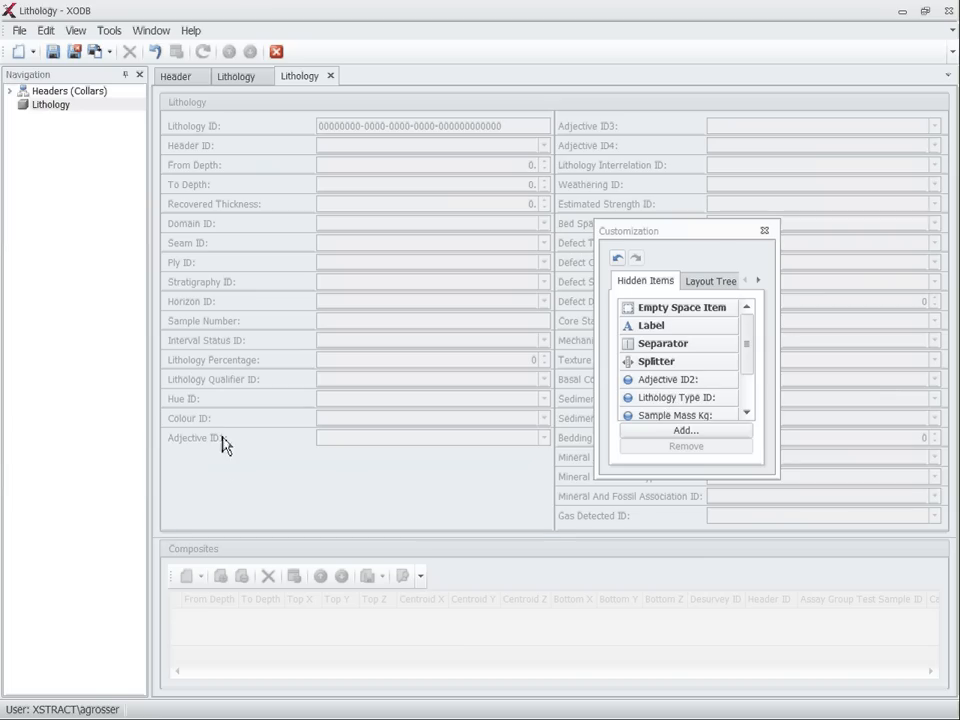
drag(223, 443, 665, 382)
Step: Move Gas Detected ID, Mineral And Fossil Association ID and Mineral And Fossil Type ID between Hue ID and Colour ID, and end layout customisation
drag(711, 242, 496, 156)
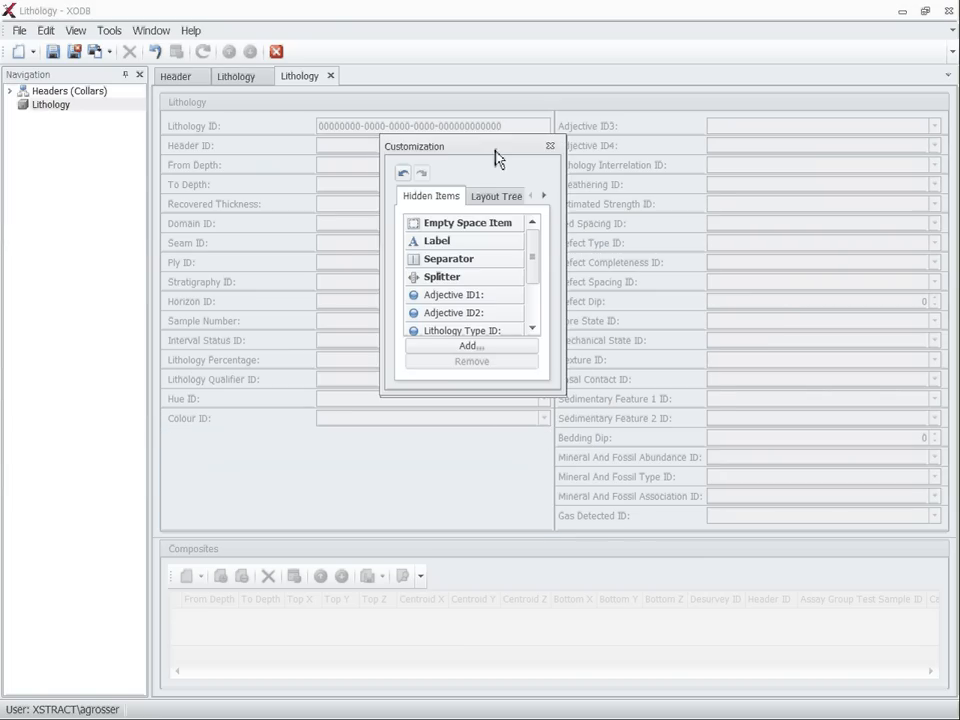
drag(622, 520, 379, 433)
drag(667, 498, 388, 443)
drag(621, 480, 354, 465)
right_click(360, 514)
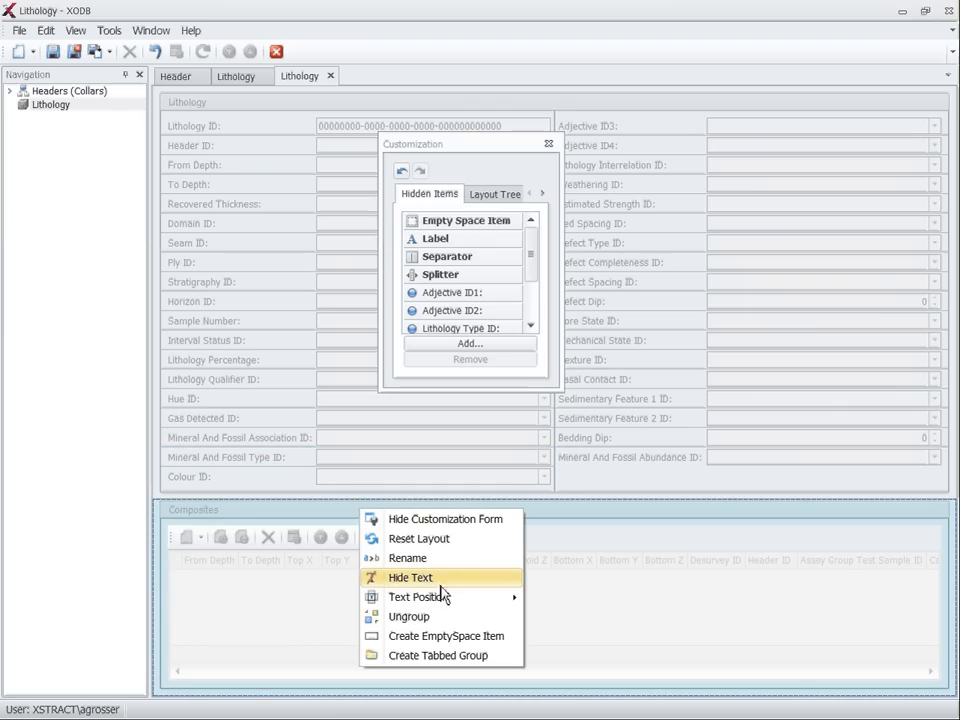
click(303, 509)
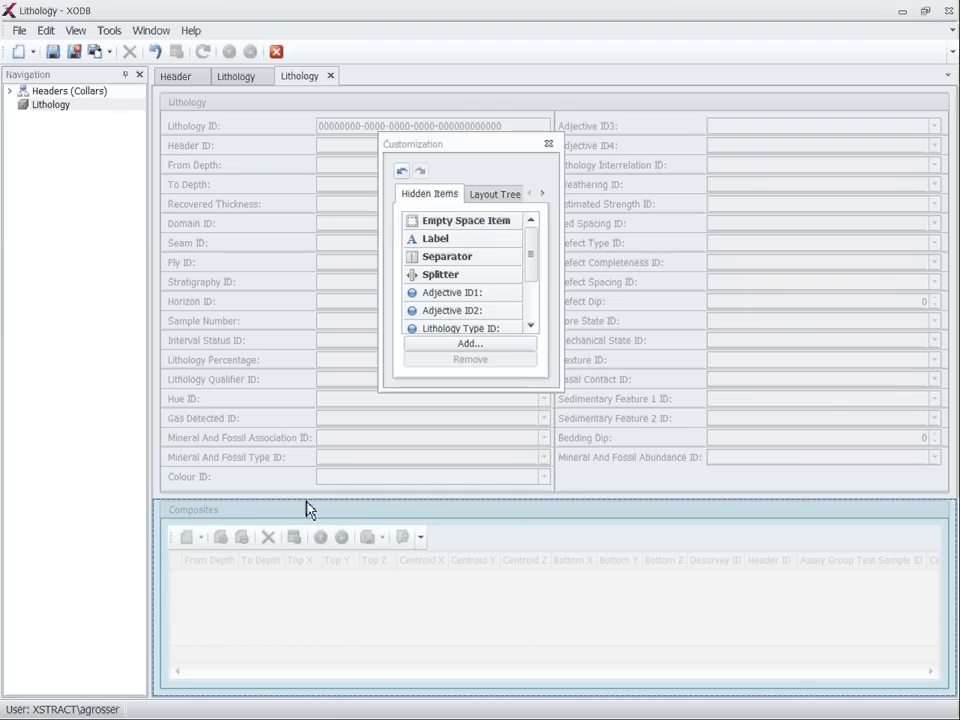
click(549, 146)
Step: Reopen layout customisation on the Lithology form, rename the Seam ID label to "Areas:", and end the customisation
right_click(234, 284)
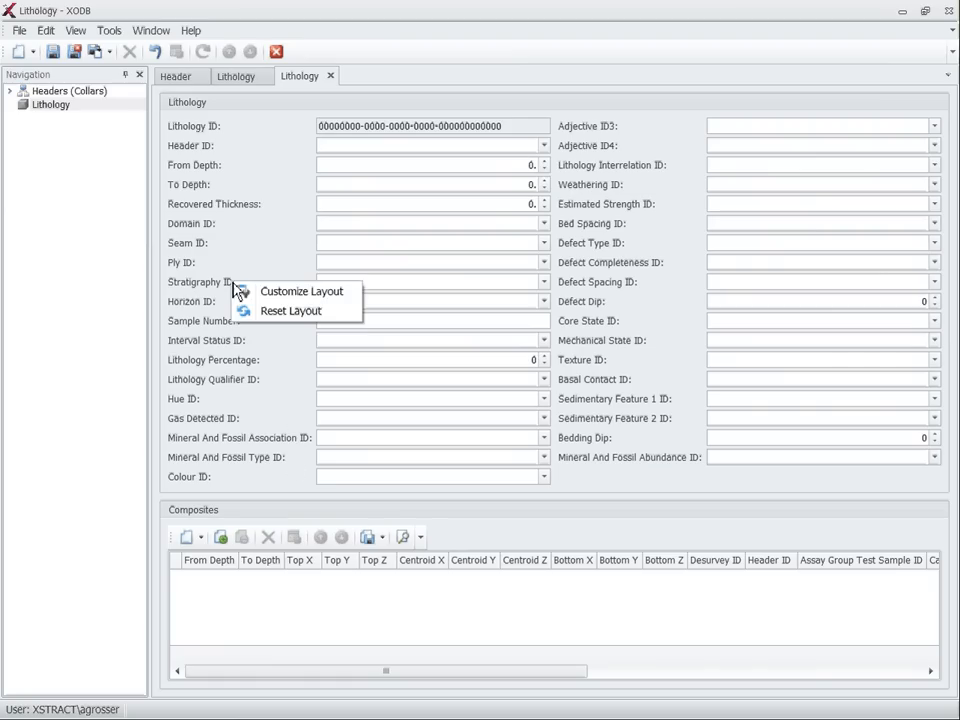
click(314, 294)
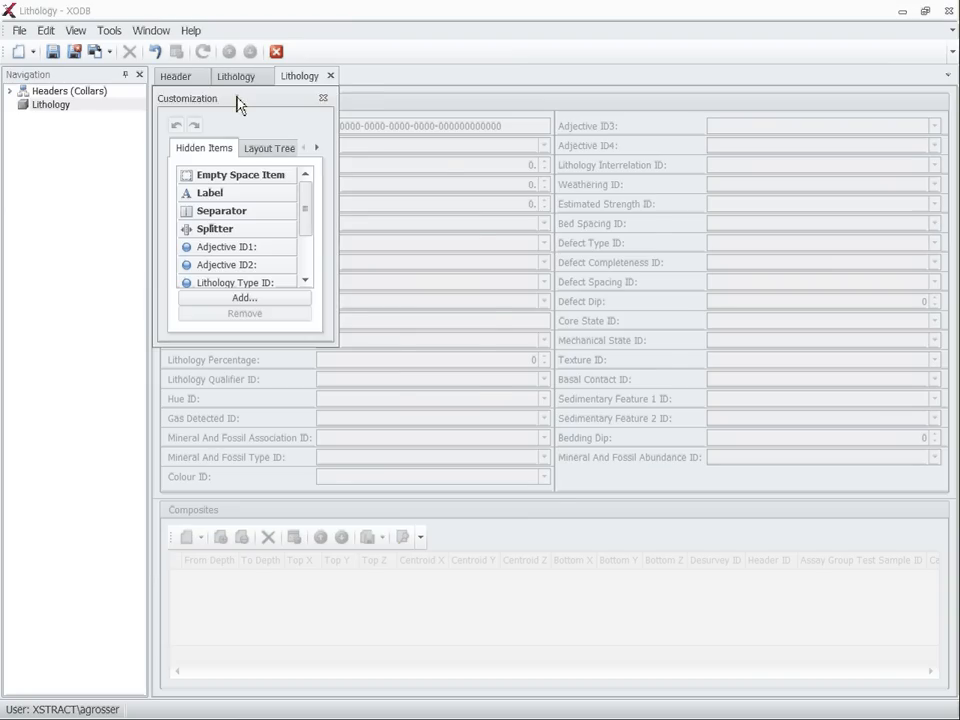
drag(236, 101, 405, 251)
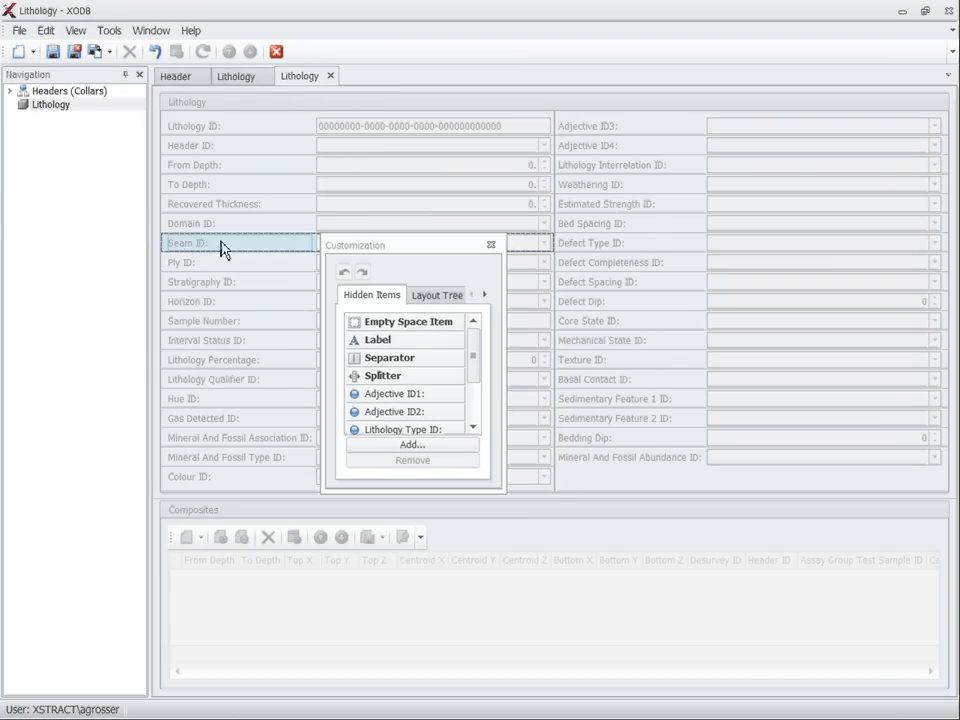
right_click(181, 252)
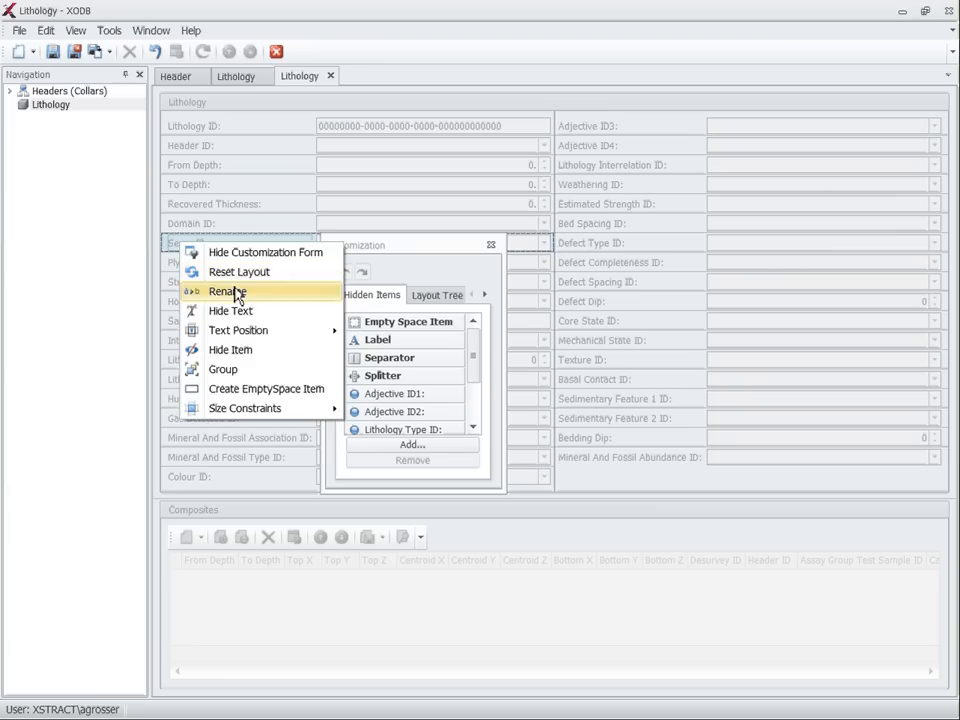
click(236, 292)
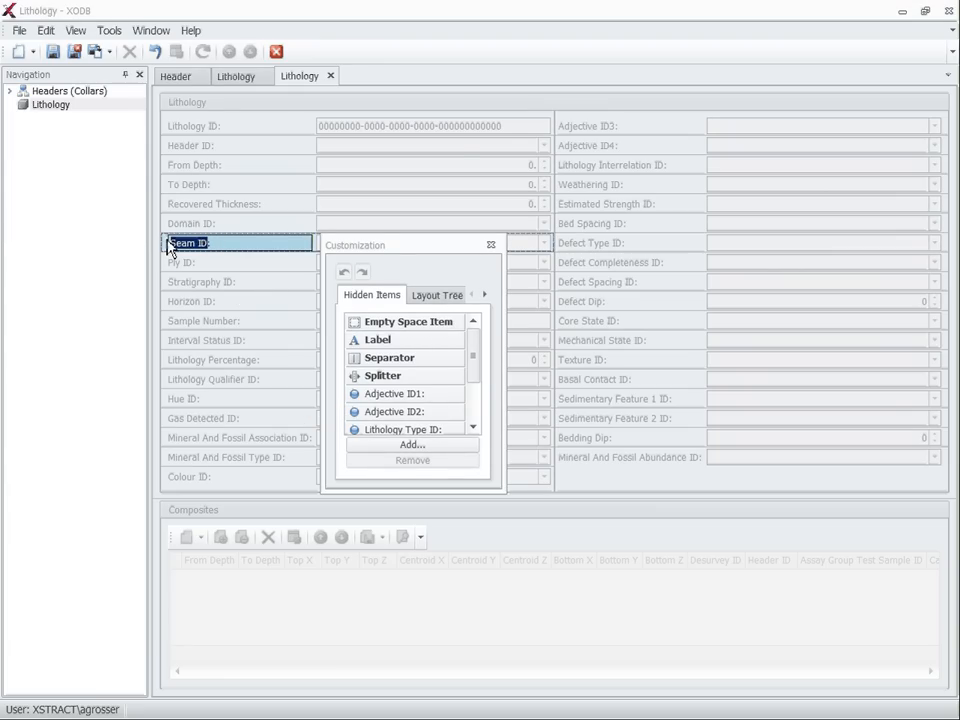
text(Areas:)
key(Return)
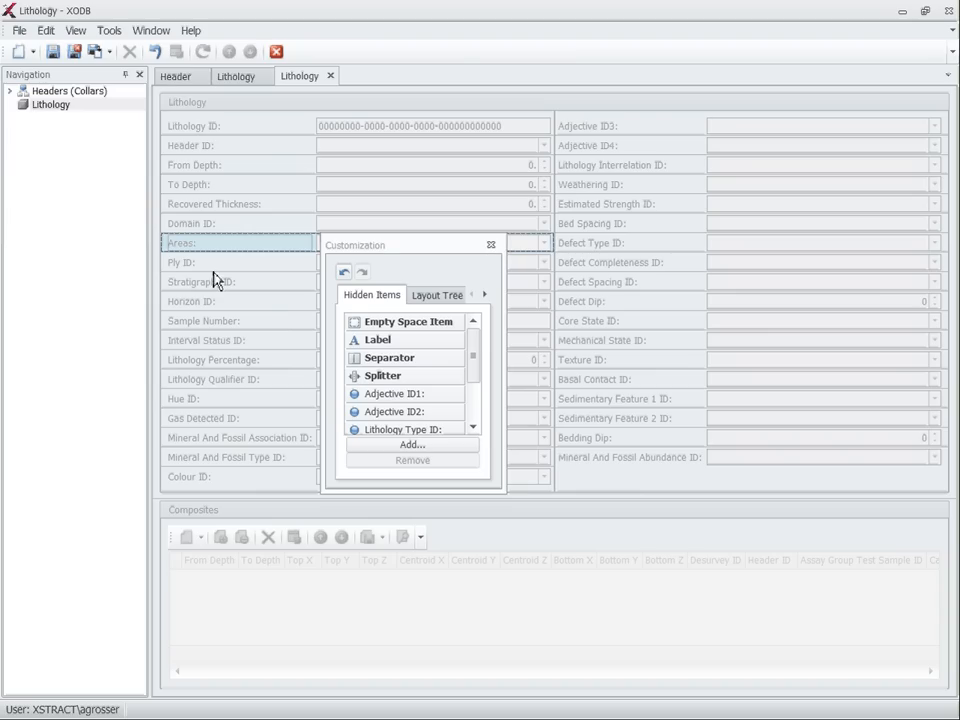
click(491, 245)
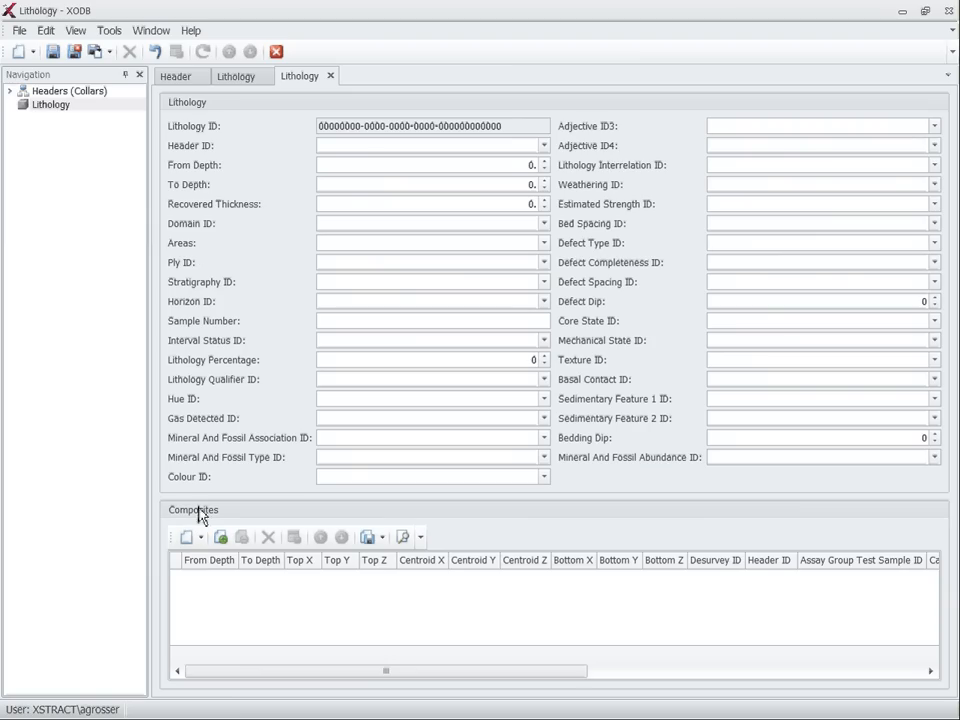
drag(475, 567, 482, 538)
mouse_move(278, 718)
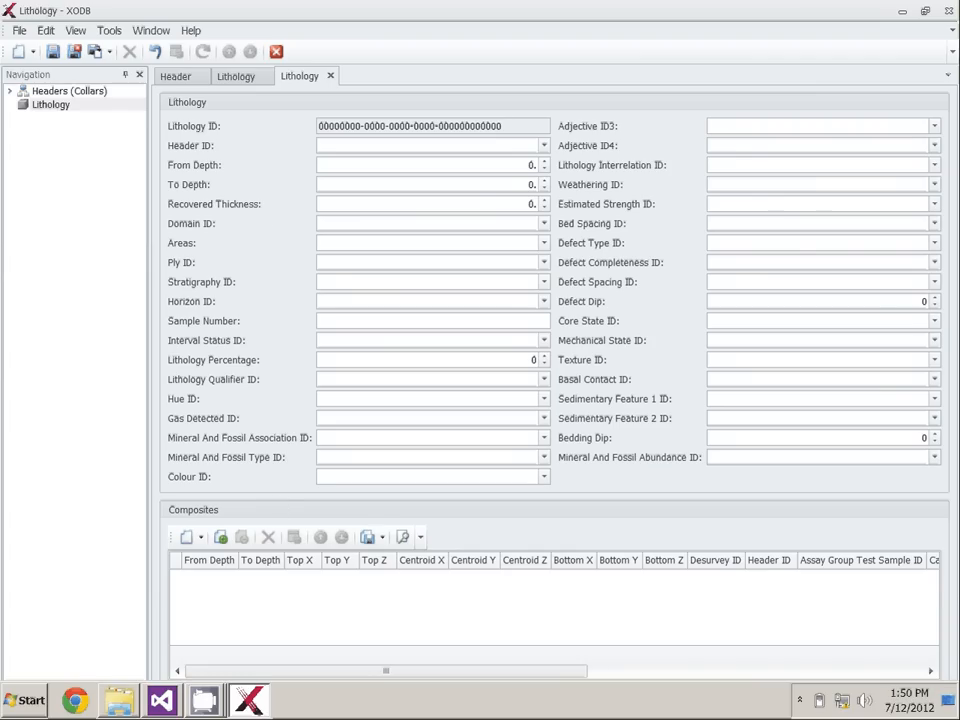
click(203, 700)
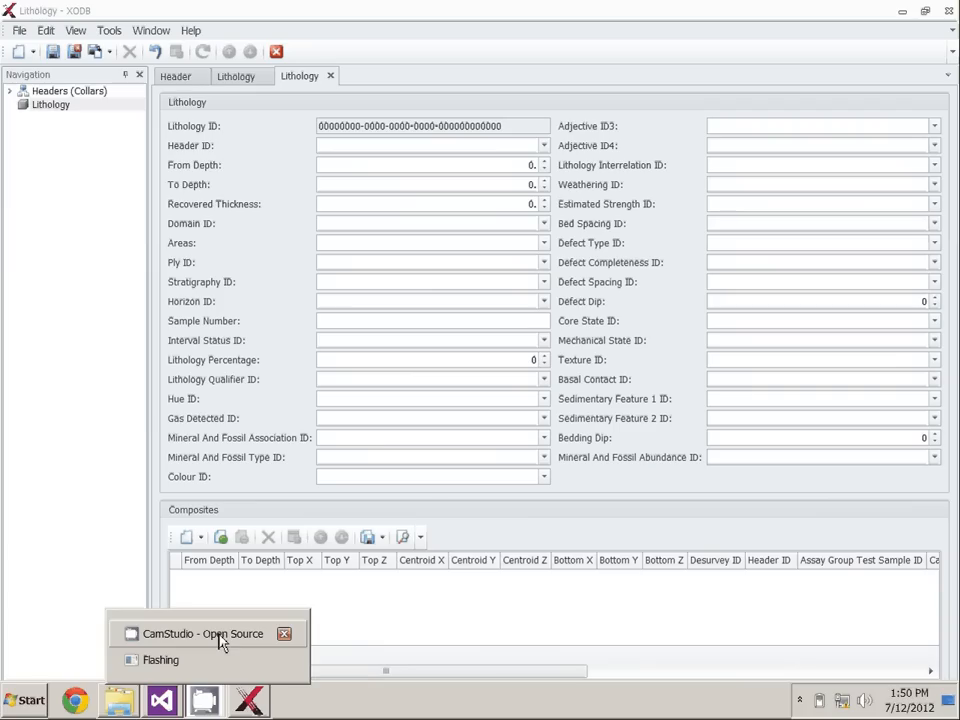
click(203, 634)
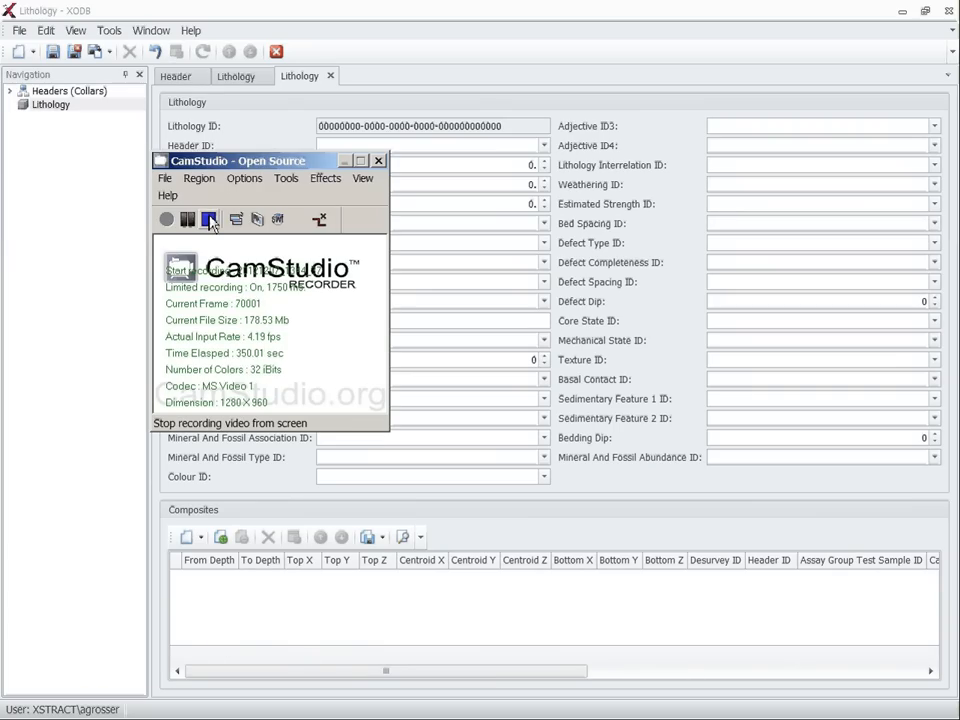